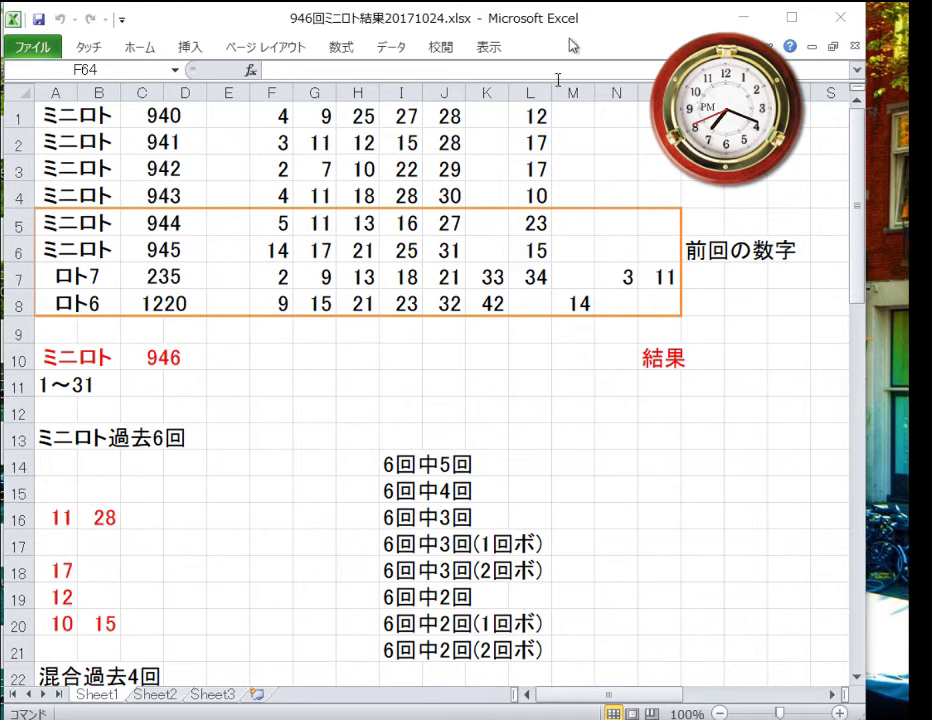
Switch to the browser's Mini Loto results page, reload it and view the winning numbers for draw 946
{"action": "mouse_move", "coordinate": [455, 715]}
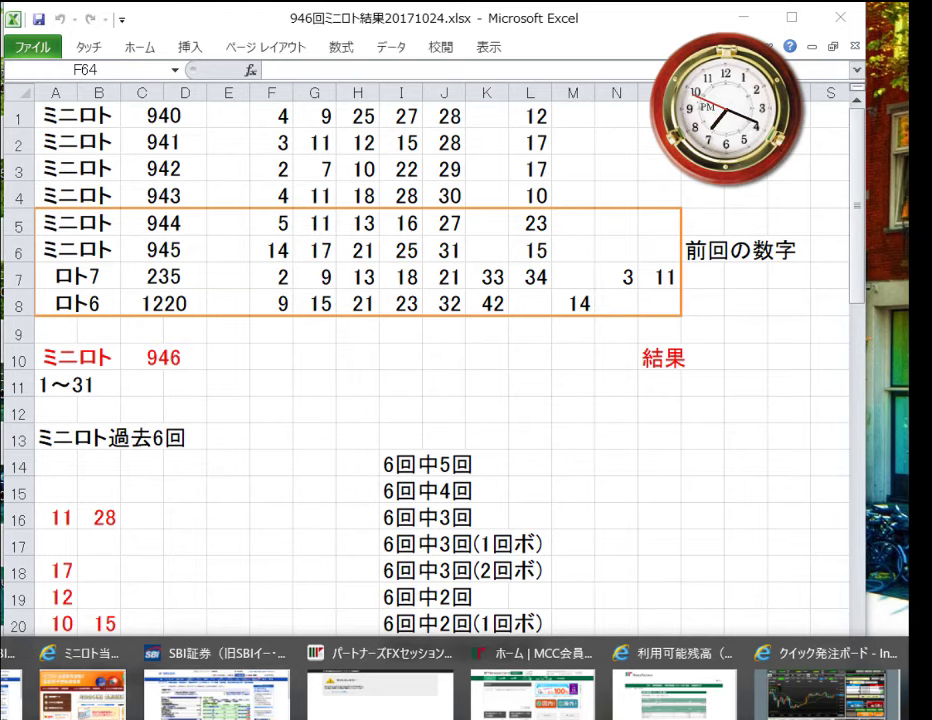
{"action": "left_click", "coordinate": [104, 667]}
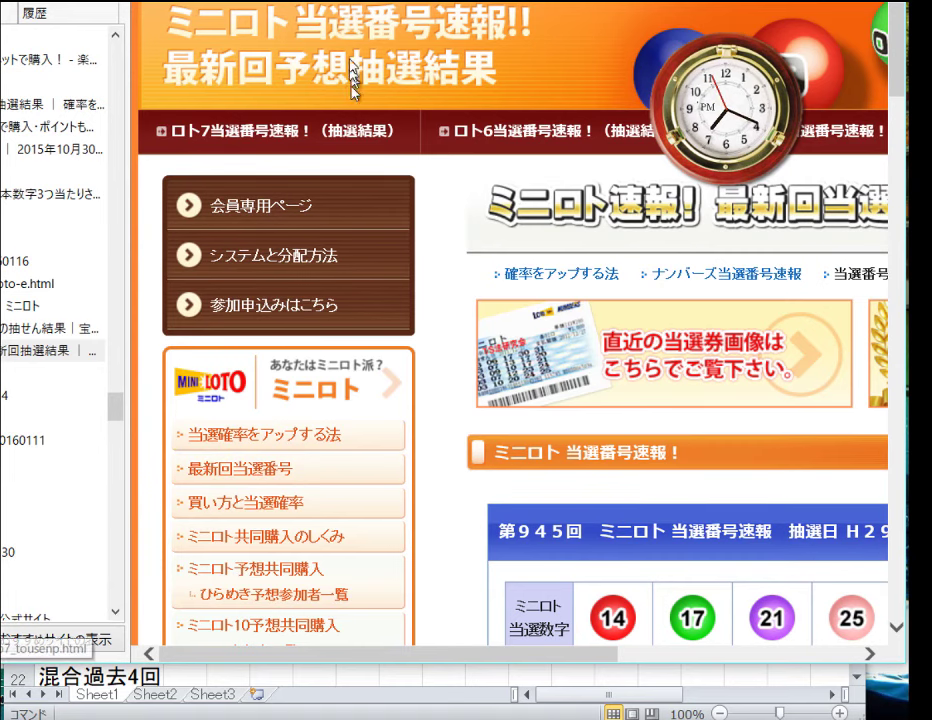
{"action": "key", "text": "F5"}
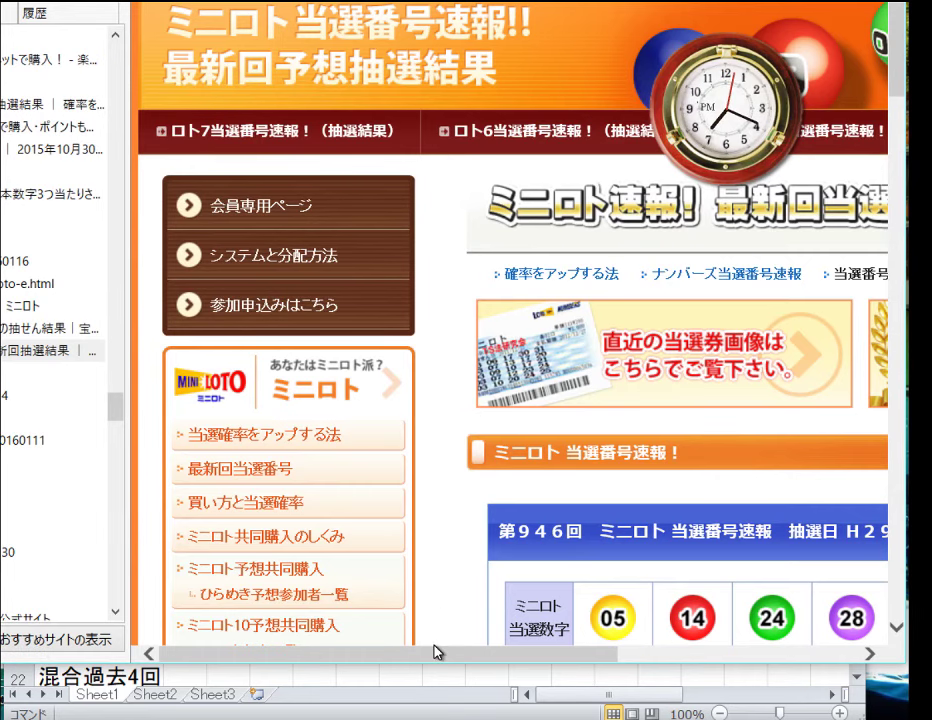
{"action": "mouse_move", "coordinate": [430, 658]}
{"action": "left_mouse_down"}
{"action": "mouse_move", "coordinate": [597, 676]}
{"action": "mouse_move", "coordinate": [593, 666]}
{"action": "left_mouse_up"}
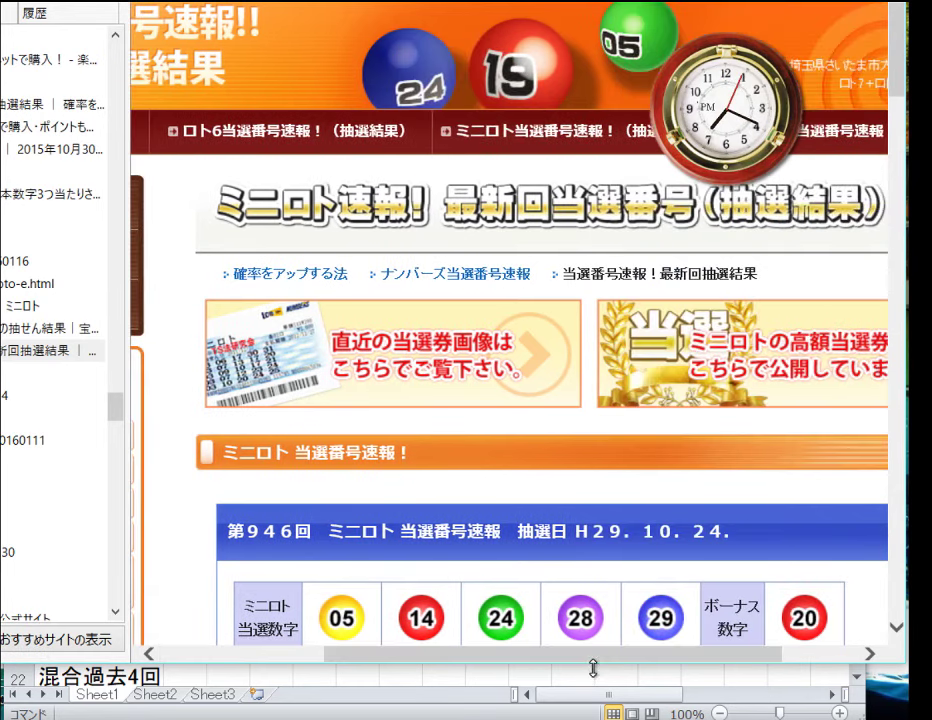
{"action": "scroll", "coordinate": [540, 545], "scroll_direction": "down", "scroll_amount": 3}
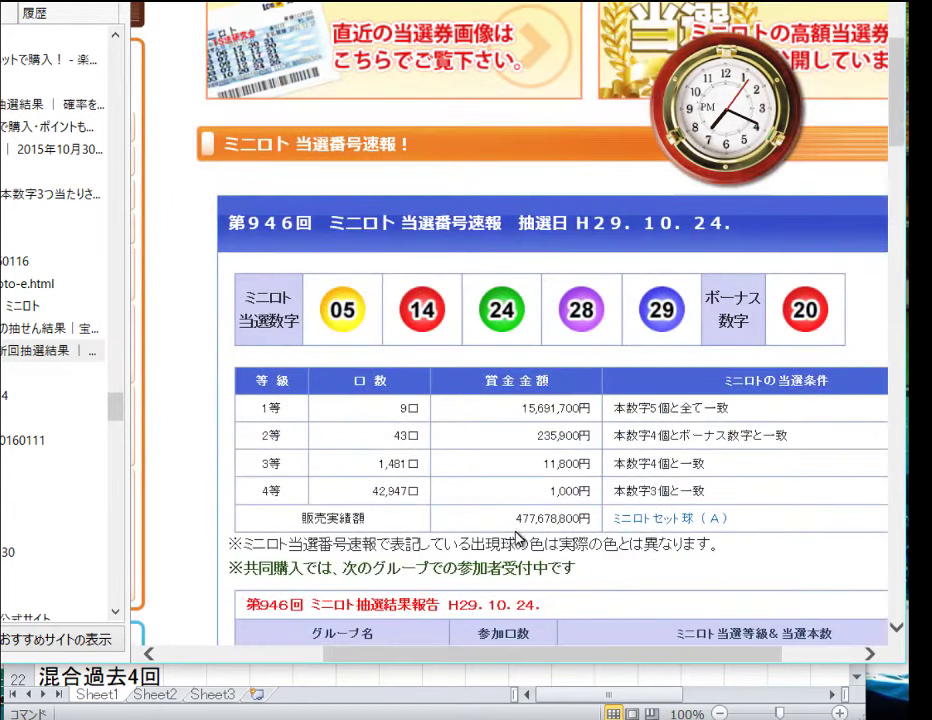
{"action": "left_click_drag", "start_coordinate": [573, 663], "coordinate": [602, 662]}
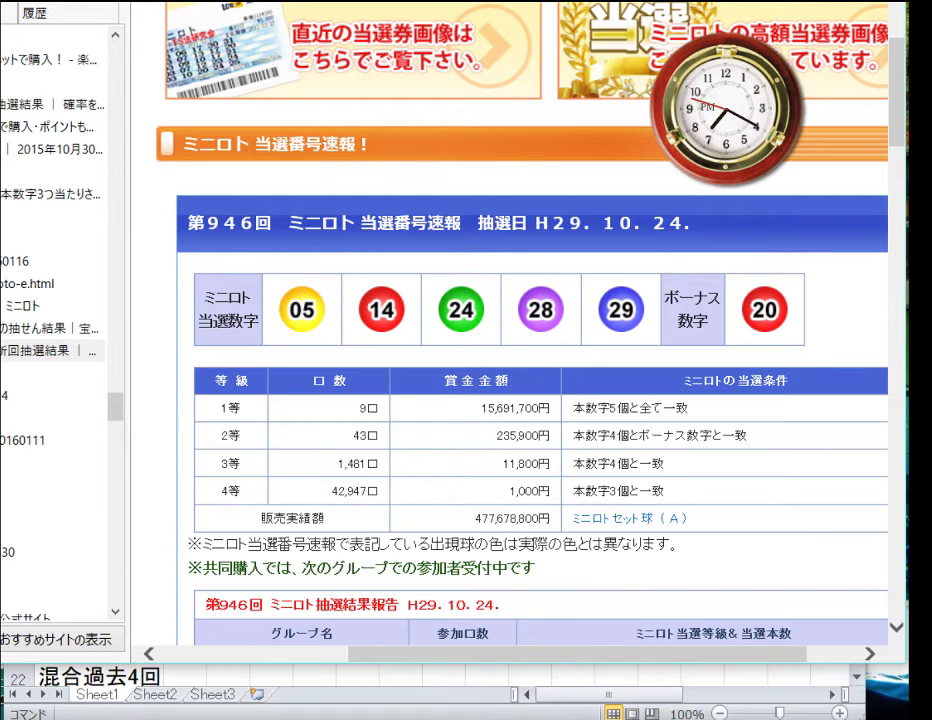
Switch back to the Excel workbook and enter the draw 946 main numbers 5, 14, 24, 28 and 29 in F10:J10
{"action": "key", "text": "alt+Tab"}
{"action": "scroll", "coordinate": [272, 355], "scroll_direction": "down", "scroll_amount": 14}
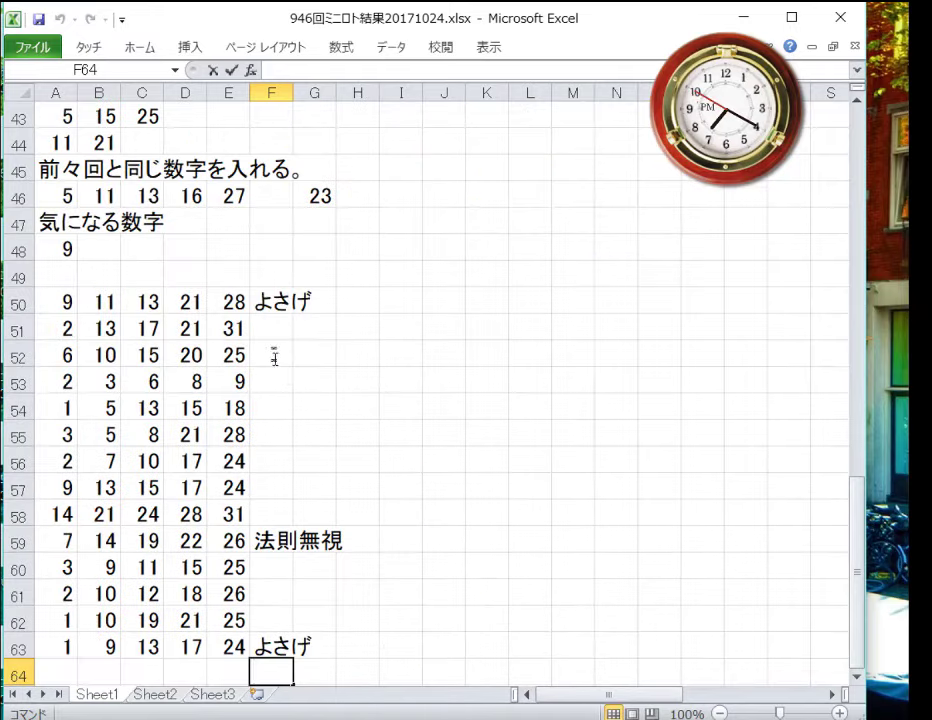
{"action": "scroll", "coordinate": [290, 370], "scroll_direction": "up", "scroll_amount": 14}
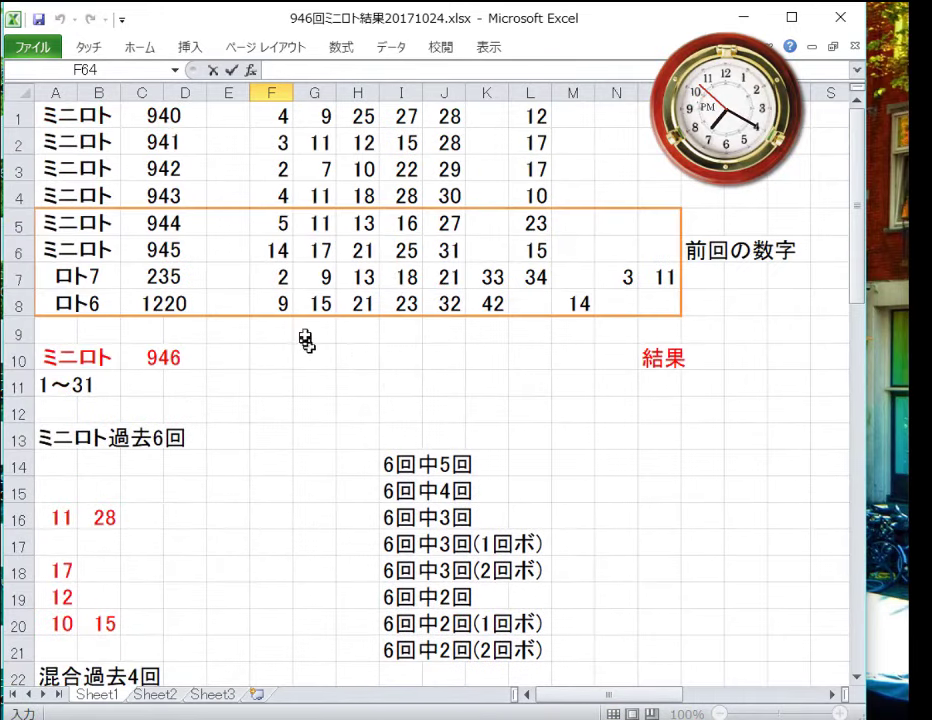
{"action": "left_click", "coordinate": [264, 354]}
{"action": "type", "text": "5"}
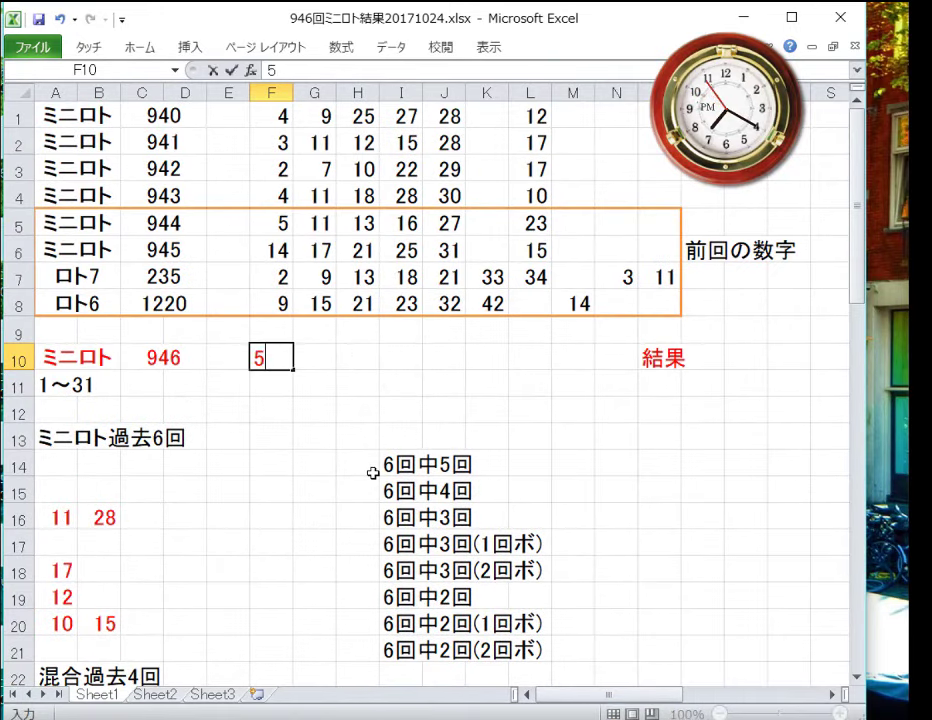
{"action": "key", "text": "Tab"}
{"action": "type", "text": "14"}
{"action": "key", "text": "Tab"}
{"action": "type", "text": "24"}
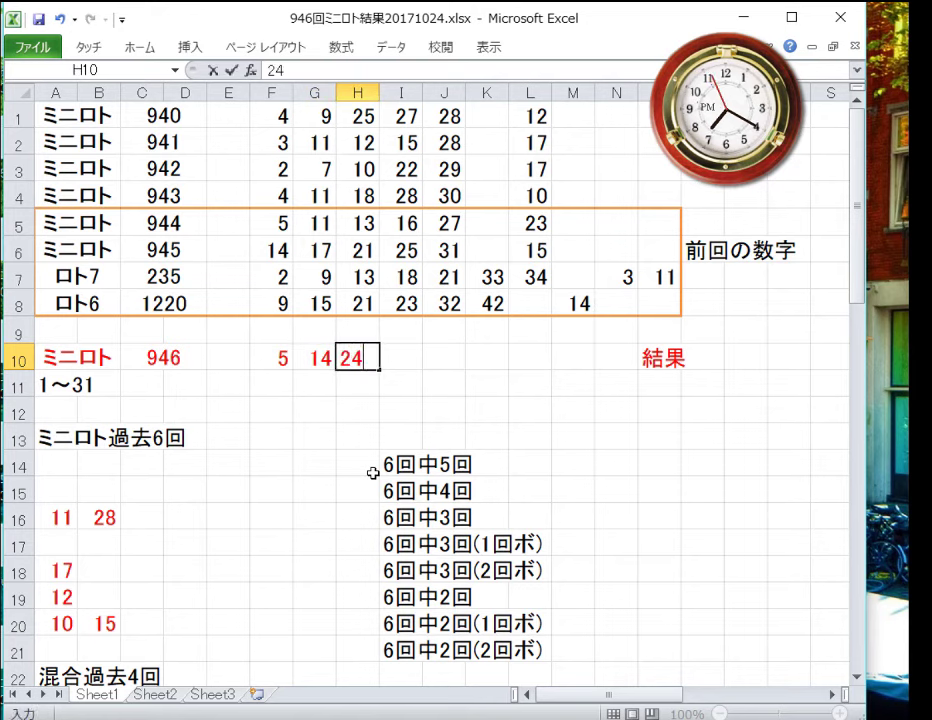
{"action": "key", "text": "Tab"}
{"action": "type", "text": "28"}
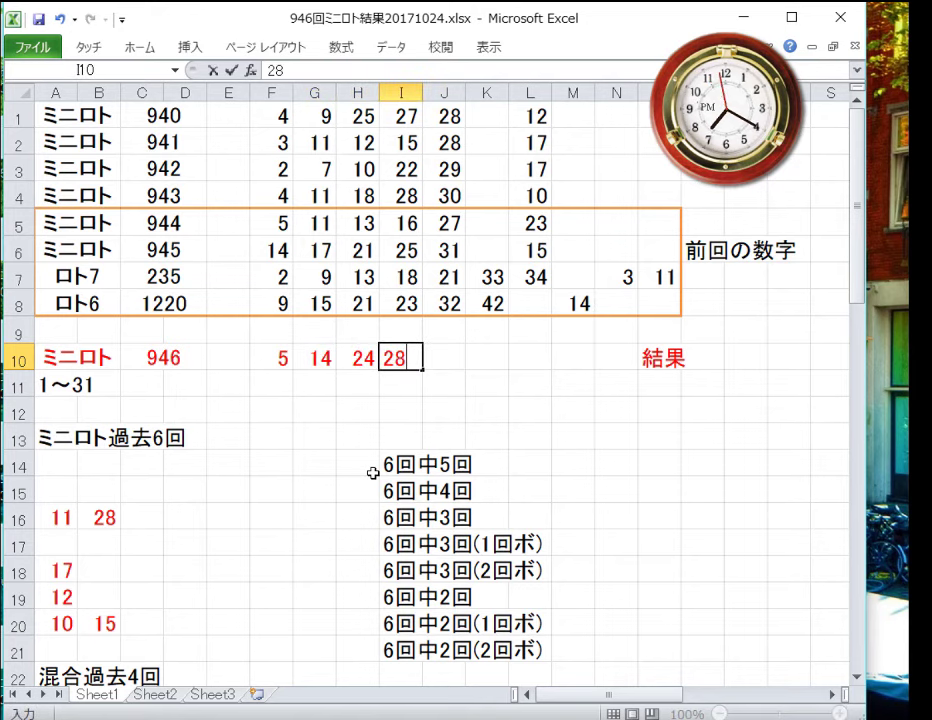
{"action": "key", "text": "Tab"}
{"action": "type", "text": "29"}
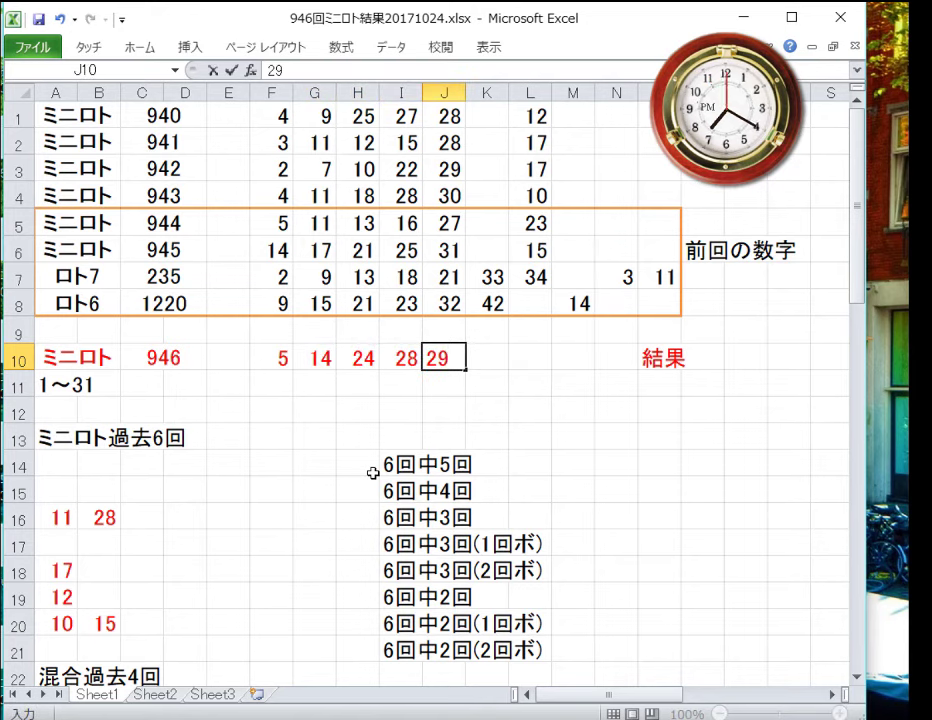
{"action": "key", "text": "Tab"}
Enter the draw 946 bonus number 20 in cell L10
{"action": "key", "text": "Tab"}
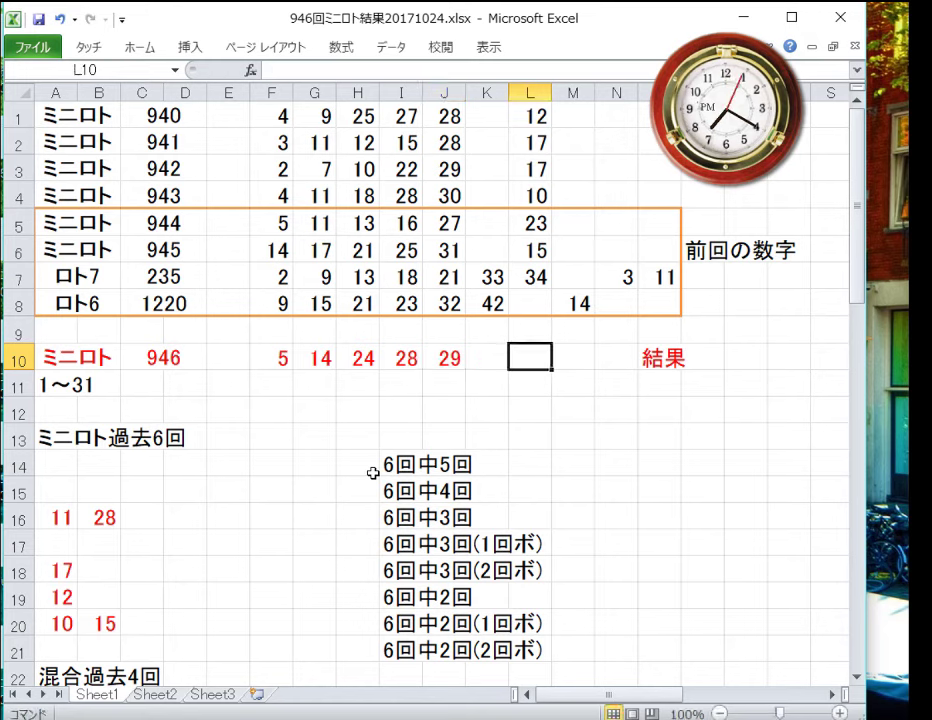
{"action": "type", "text": "20"}
{"action": "key", "text": "Return"}
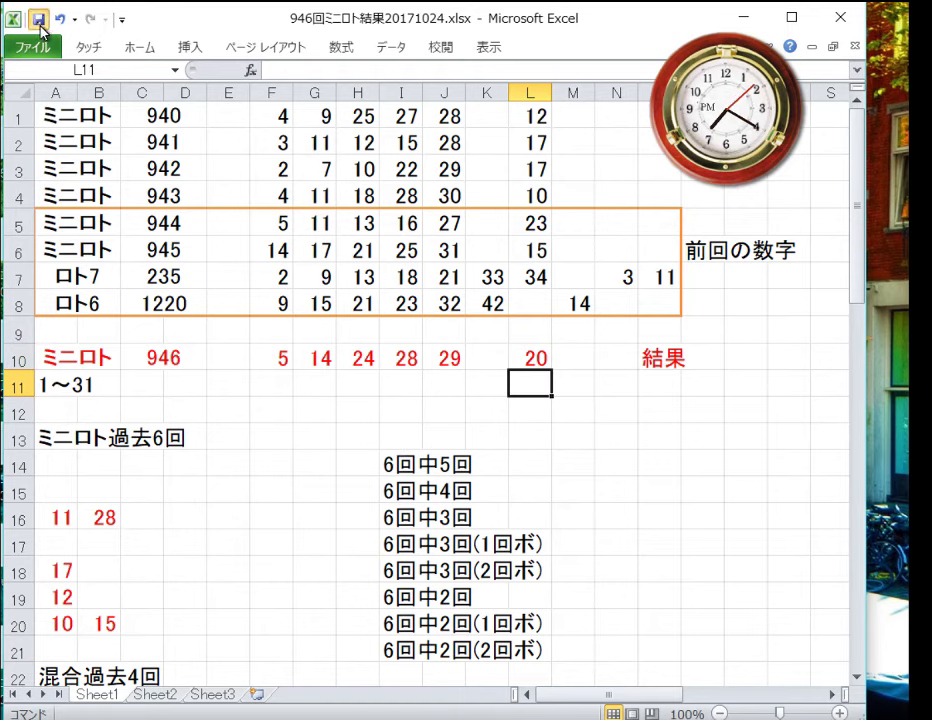
Copy the draw 946 result row 10 and insert it above row 36, before the 前回と同じ数字を選ぶ。 heading
{"action": "left_click", "coordinate": [18, 357]}
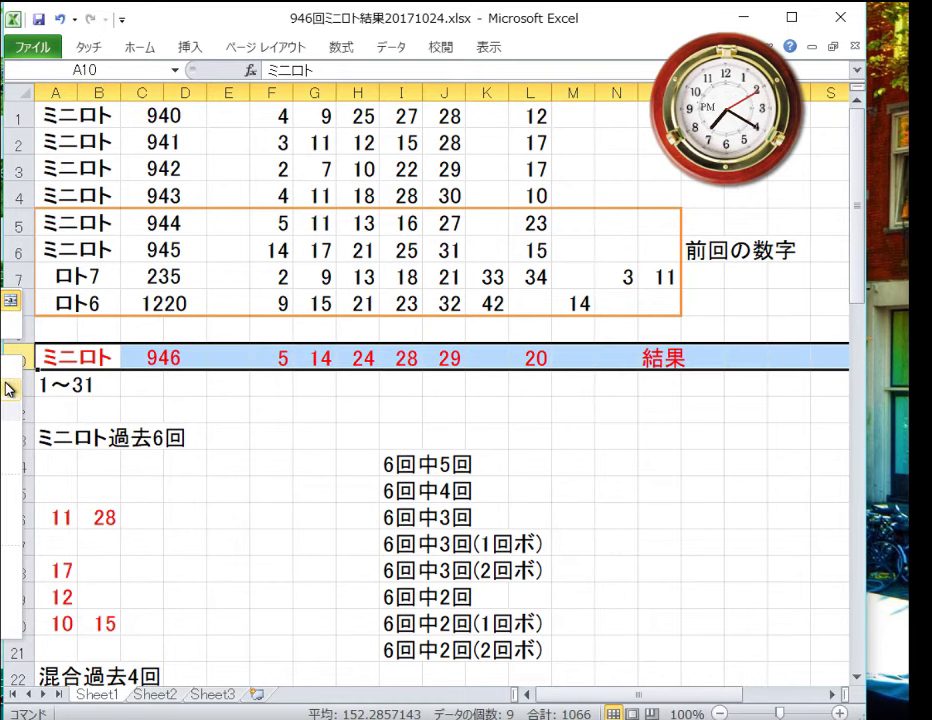
{"action": "key", "text": "ctrl+c"}
{"action": "scroll", "coordinate": [148, 398], "scroll_direction": "down", "scroll_amount": 1}
{"action": "scroll", "coordinate": [148, 398], "scroll_direction": "down", "scroll_amount": 6}
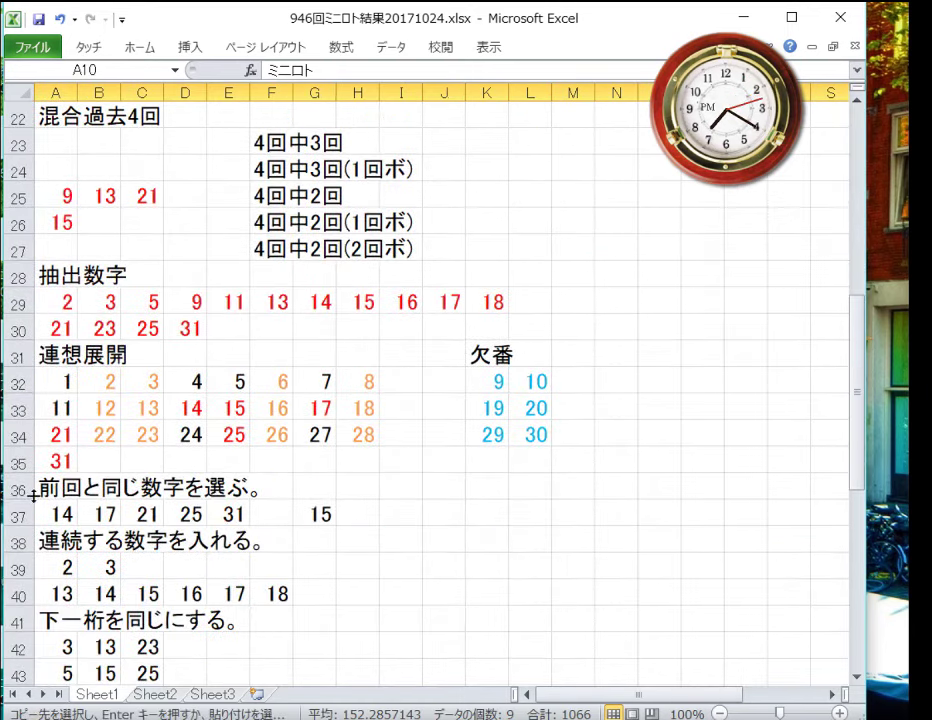
{"action": "left_click", "coordinate": [20, 490]}
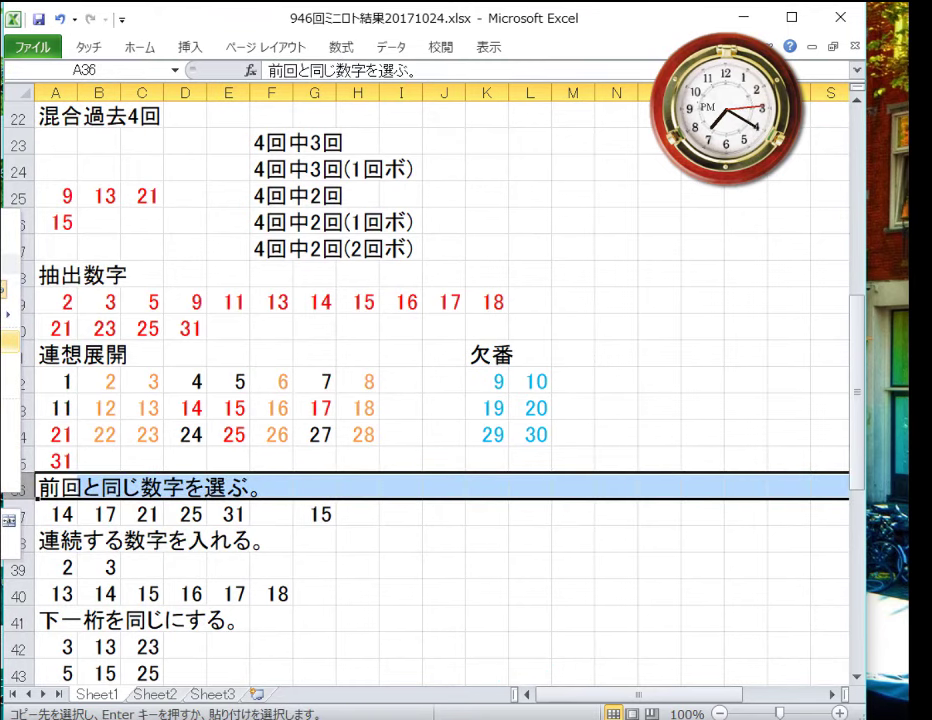
{"action": "key", "text": "ctrl+shift+plus"}
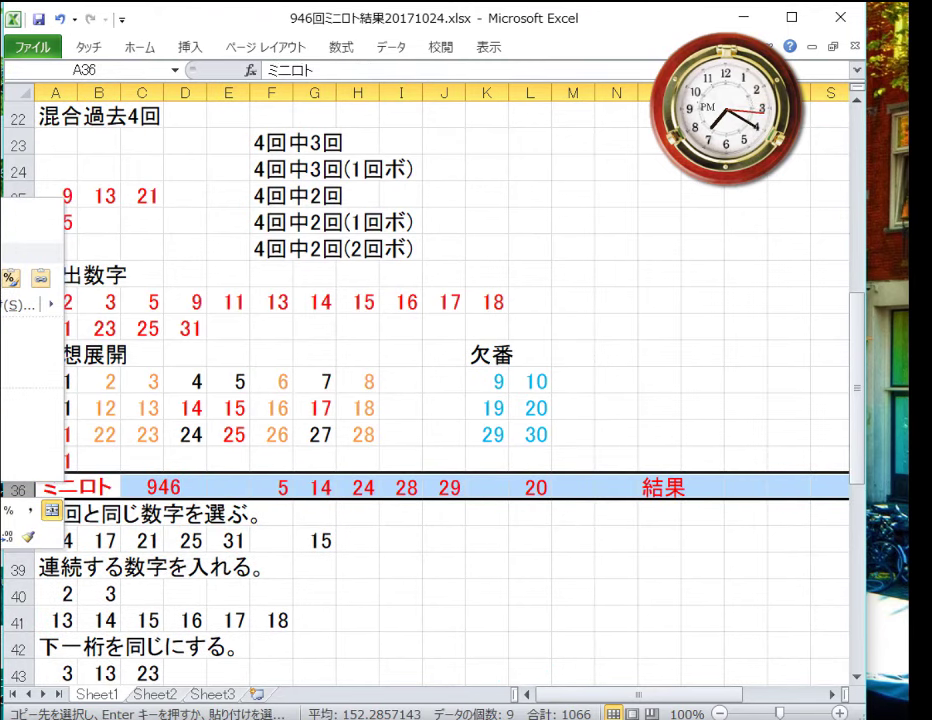
Insert the copied draw 946 result row at row 50, above the blank row preceding the prediction list
{"action": "scroll", "coordinate": [17, 362], "scroll_direction": "down", "scroll_amount": 7}
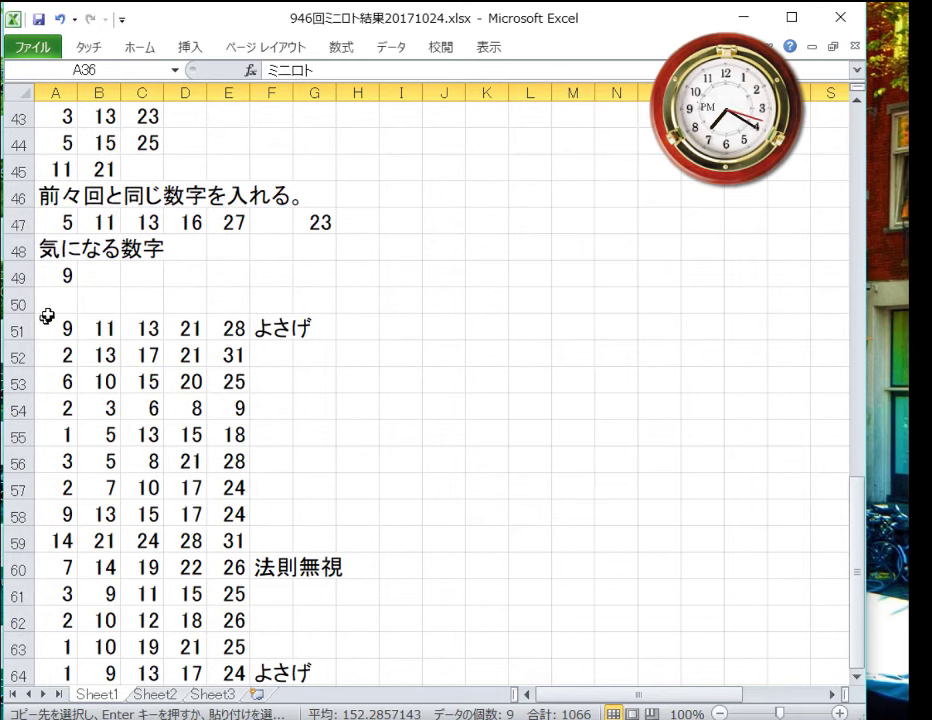
{"action": "left_click", "coordinate": [17, 303]}
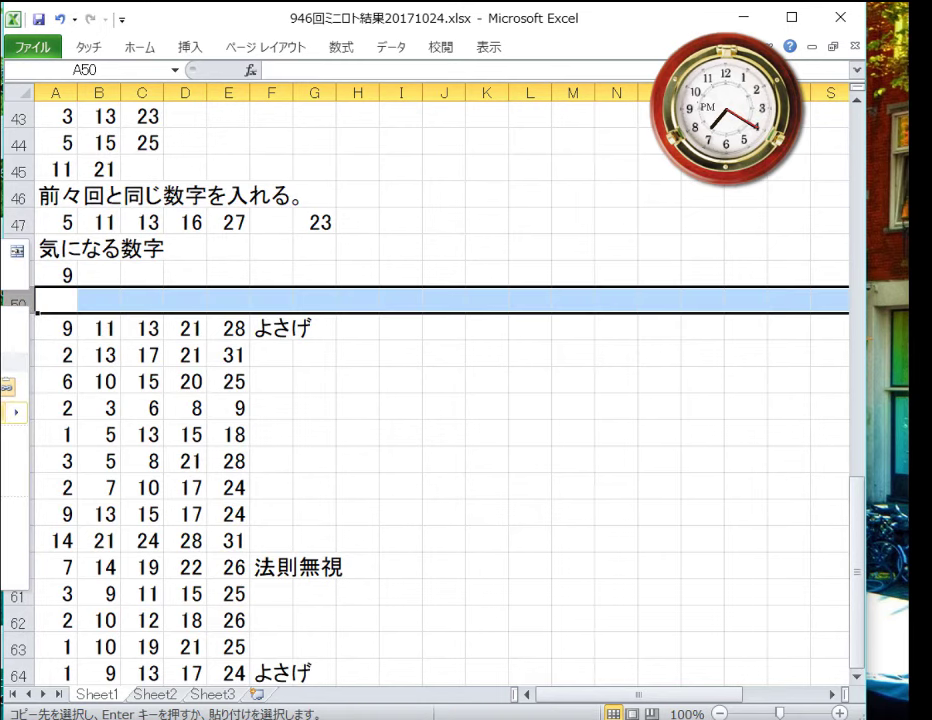
{"action": "key", "text": "ctrl+shift+plus"}
{"action": "left_click", "coordinate": [110, 357]}
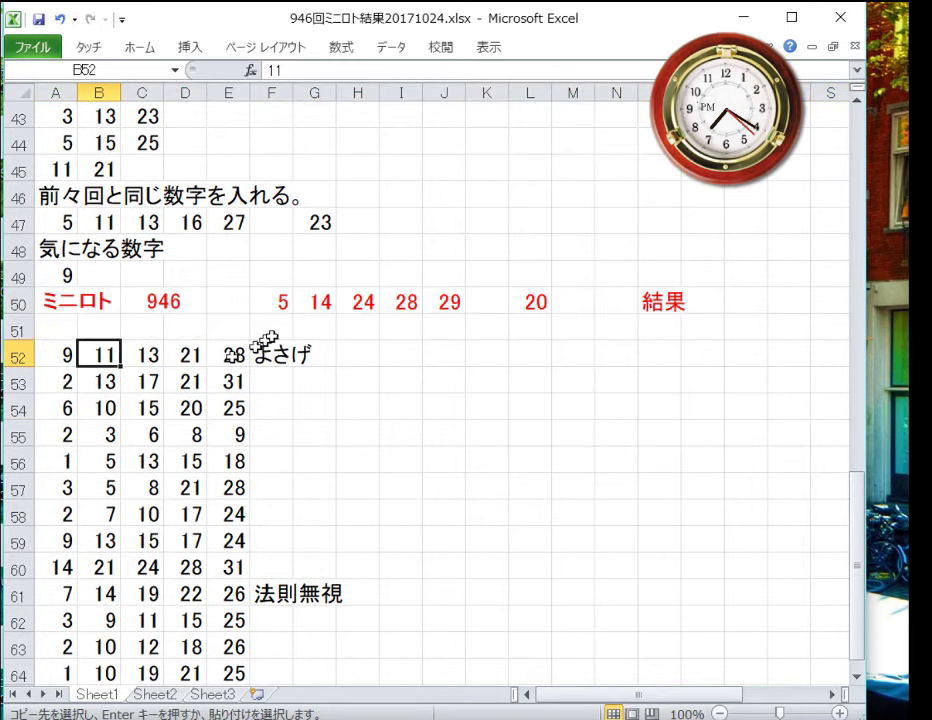
{"action": "left_click", "coordinate": [281, 303]}
Highlight the matching prediction number 5 in cell B56 with a yellow fill
{"action": "scroll", "coordinate": [155, 413], "scroll_direction": "down", "scroll_amount": 1}
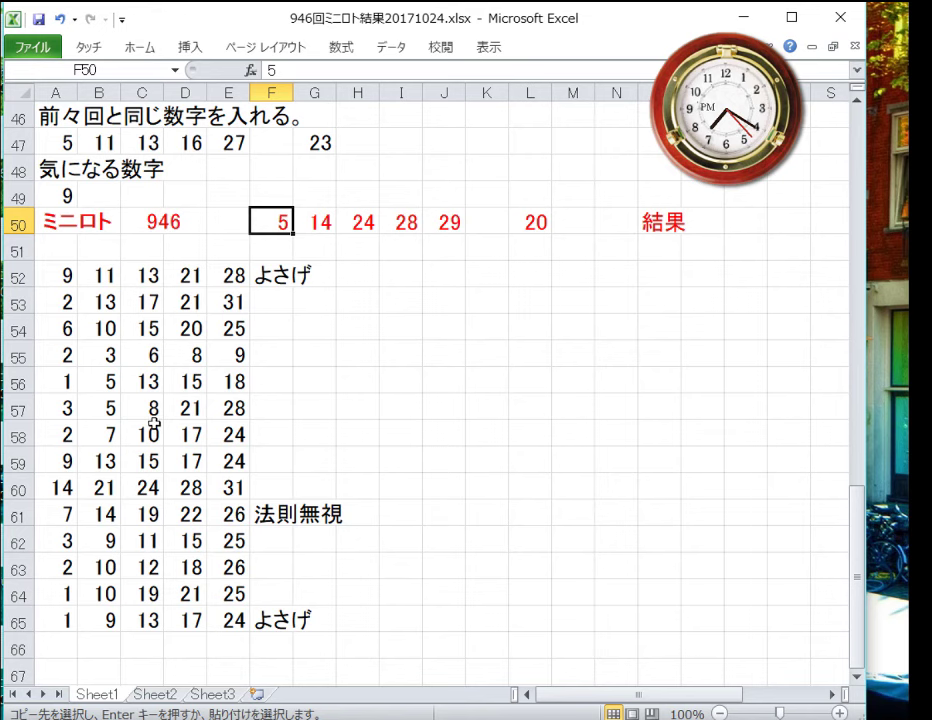
{"action": "left_click", "coordinate": [110, 383]}
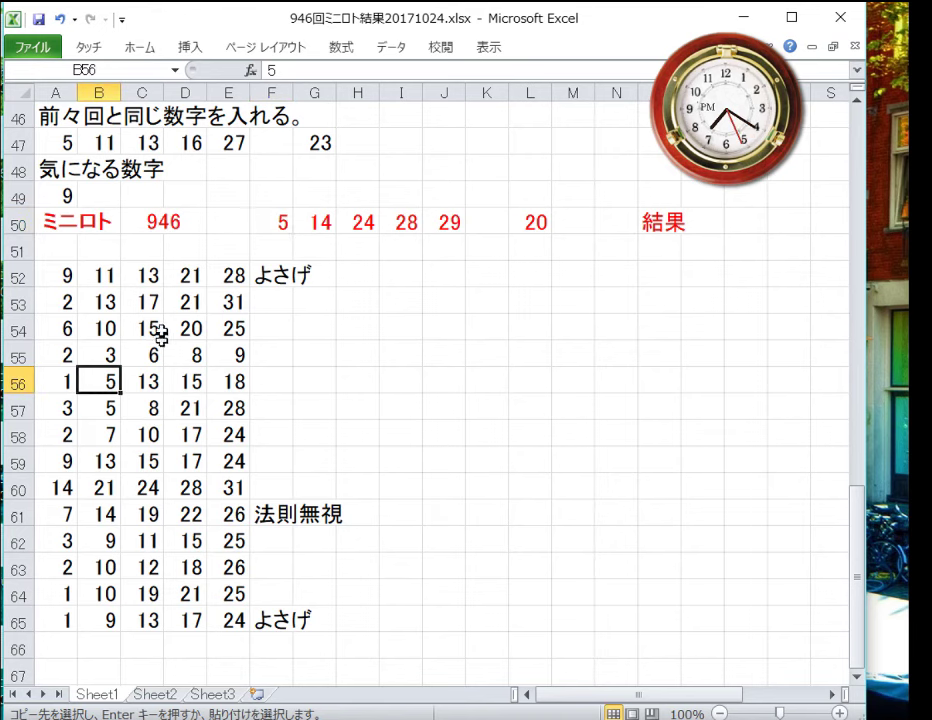
{"action": "left_click", "coordinate": [140, 47]}
{"action": "left_click", "coordinate": [147, 121]}
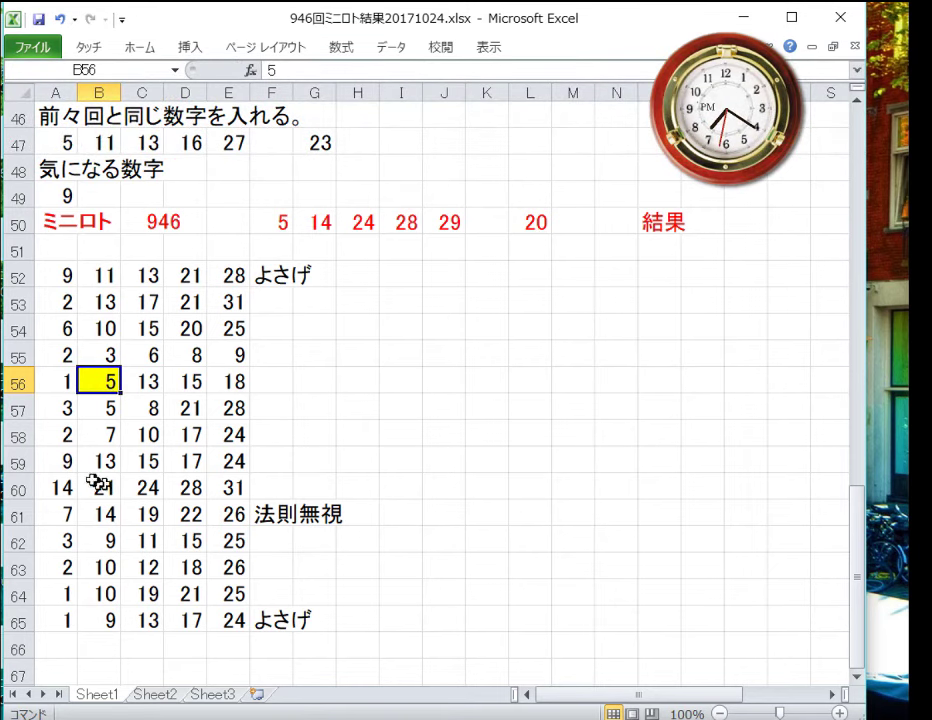
Highlight the matching 14s in cells A60 and B61 with the yellow fill
{"action": "left_click", "coordinate": [52, 487]}
{"action": "left_click", "coordinate": [100, 513], "text": "ctrl"}
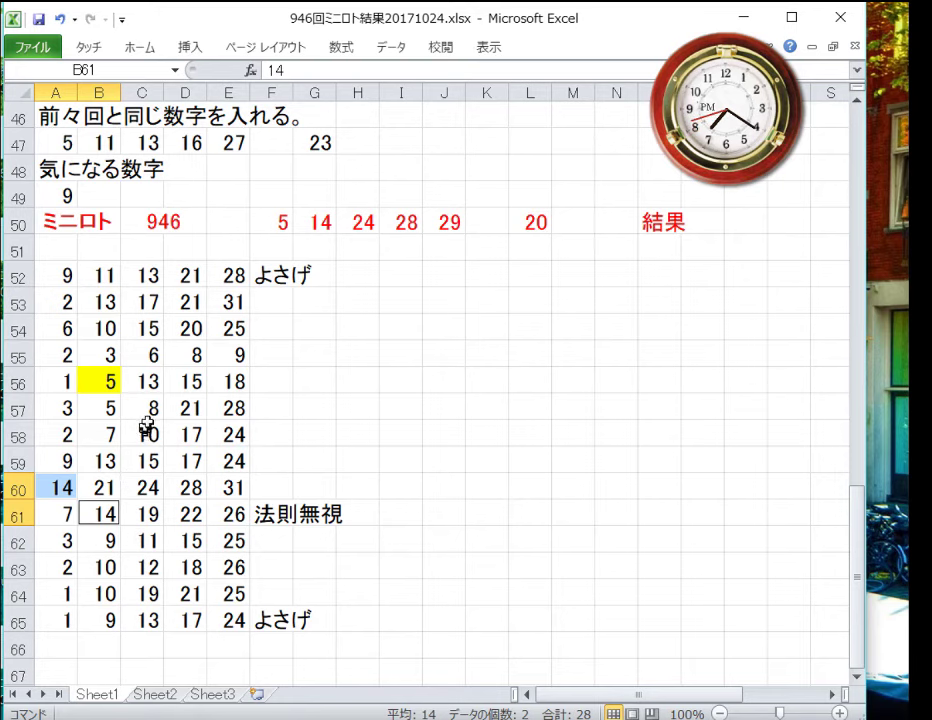
{"action": "left_click", "coordinate": [128, 47]}
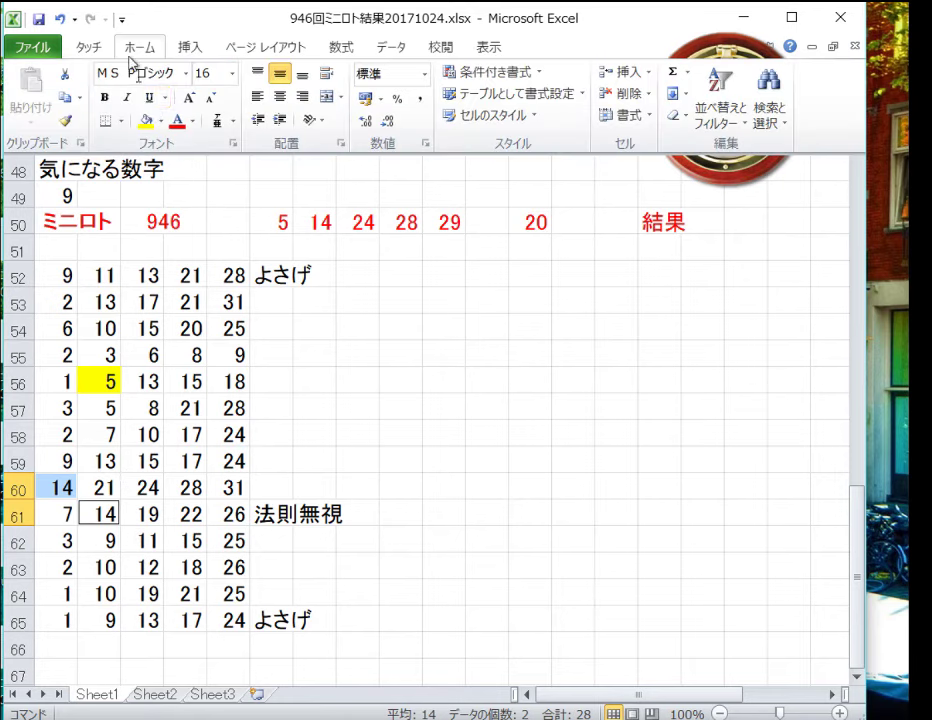
{"action": "left_click", "coordinate": [152, 118]}
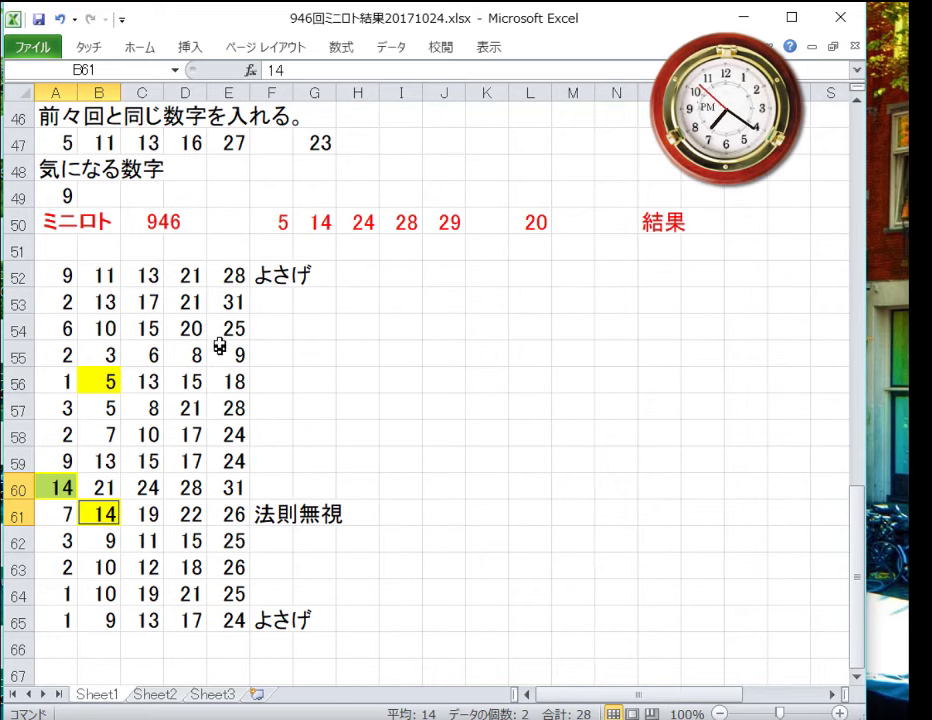
Highlight the matching 24s in cells E58 and E59 with the yellow fill
{"action": "left_click", "coordinate": [229, 461]}
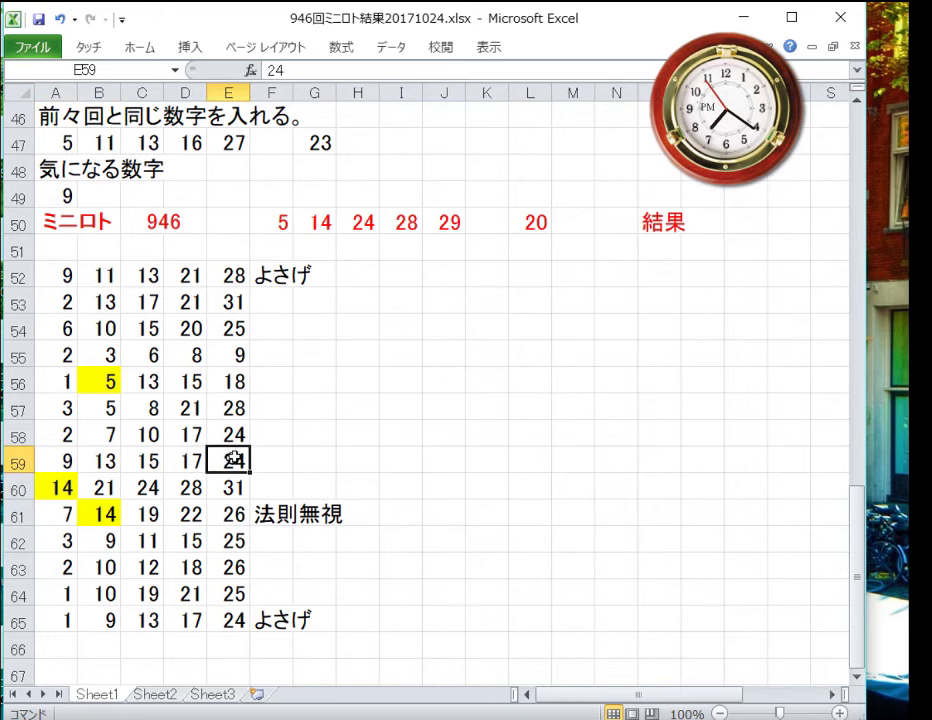
{"action": "left_click", "coordinate": [229, 434], "text": "ctrl"}
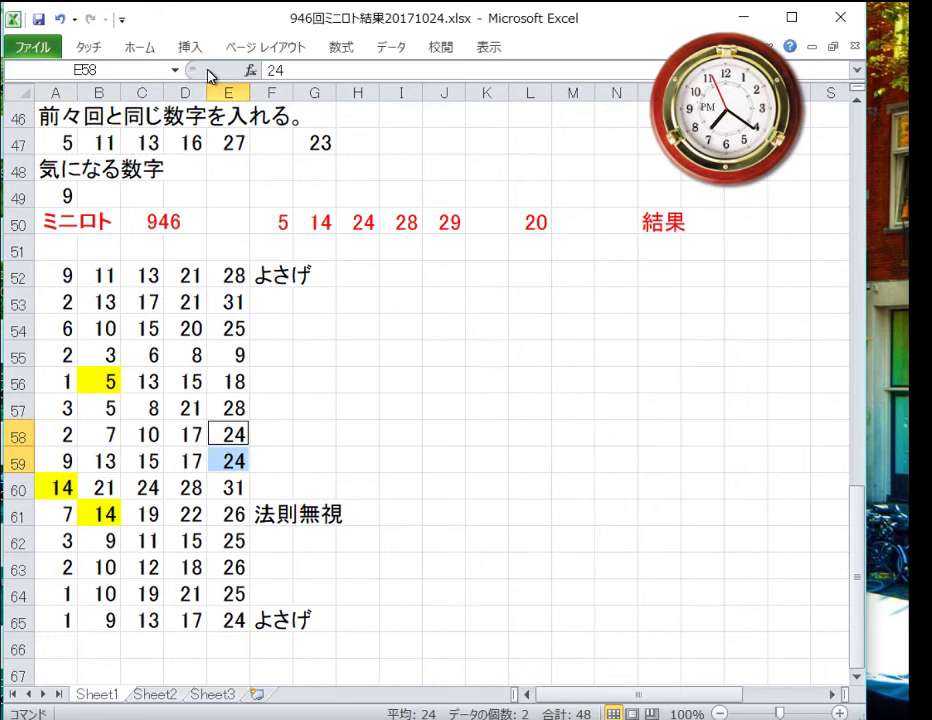
{"action": "left_click", "coordinate": [145, 50]}
{"action": "left_click", "coordinate": [143, 120]}
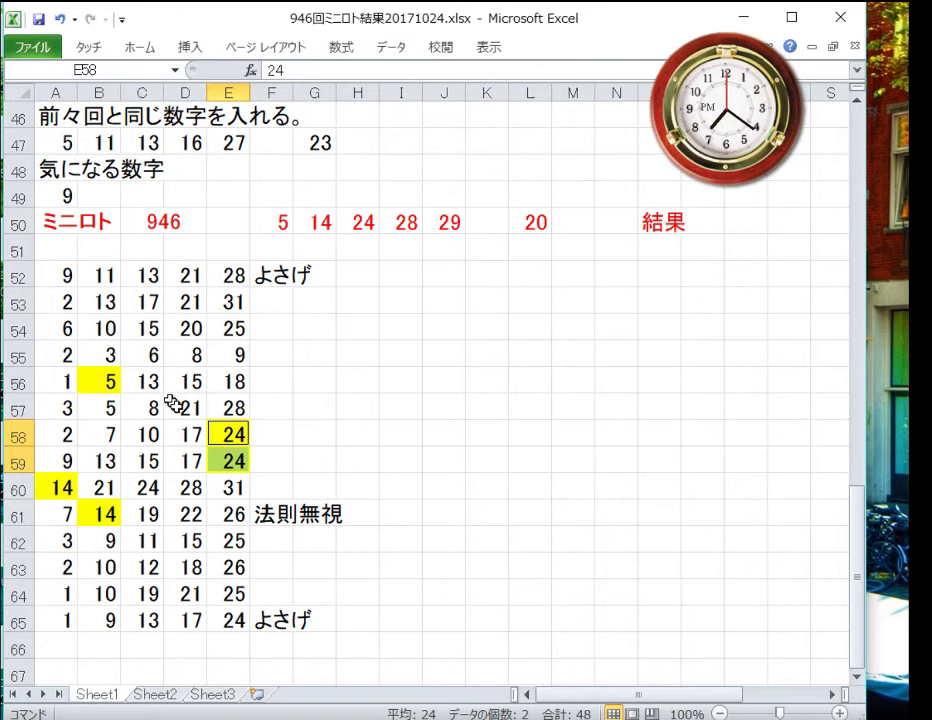
Highlight the matching 28s in cells E52, E57 and D60 and the 24 in C60 with the yellow fill
{"action": "left_click", "coordinate": [229, 275]}
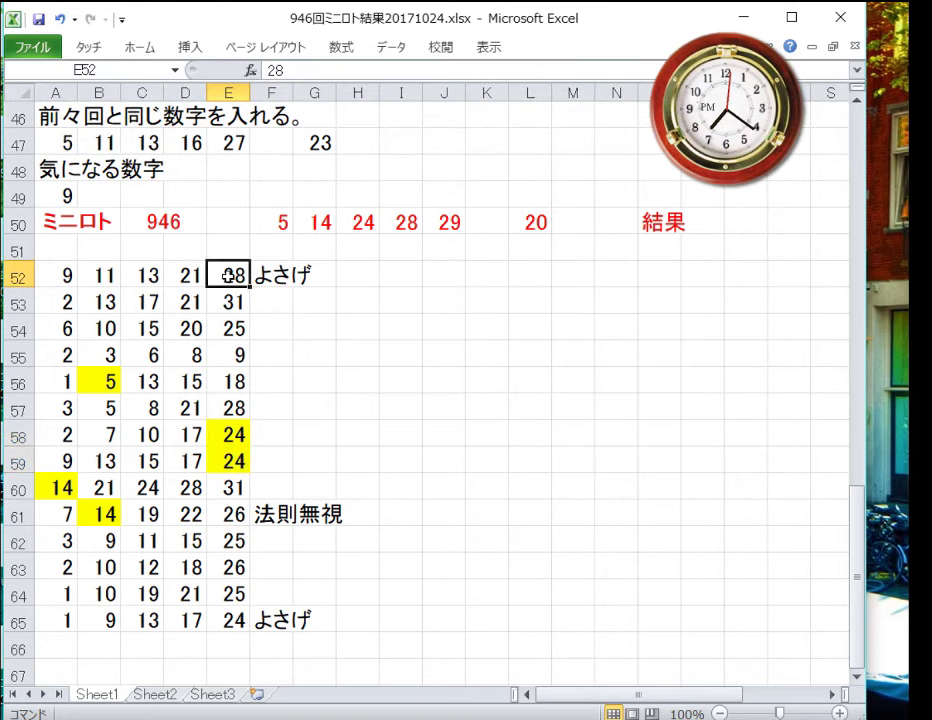
{"action": "left_click", "coordinate": [229, 408], "text": "ctrl"}
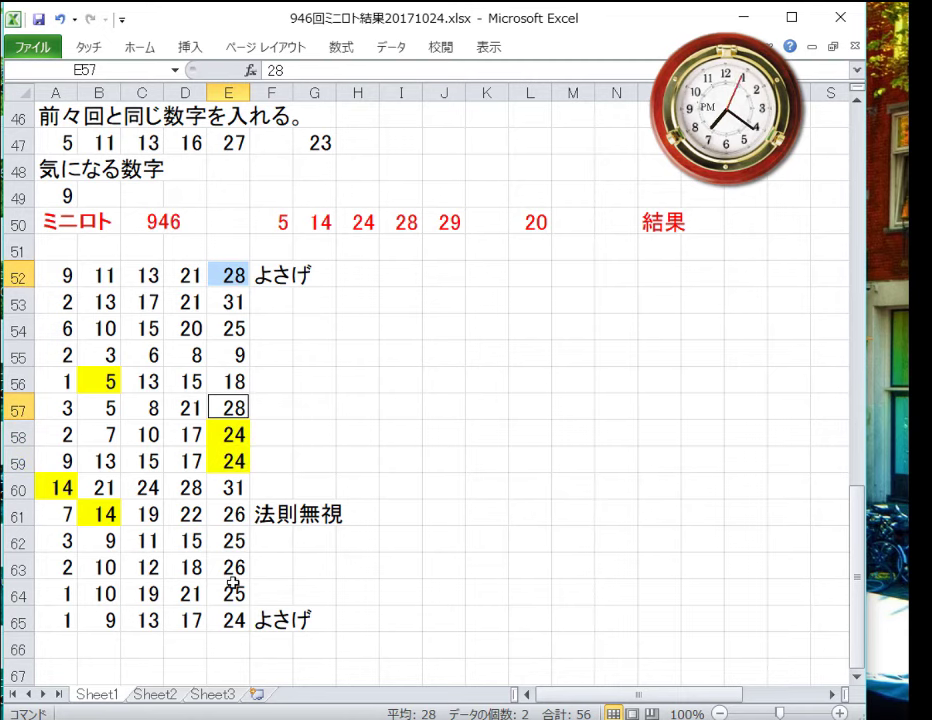
{"action": "left_click", "coordinate": [188, 488], "text": "ctrl"}
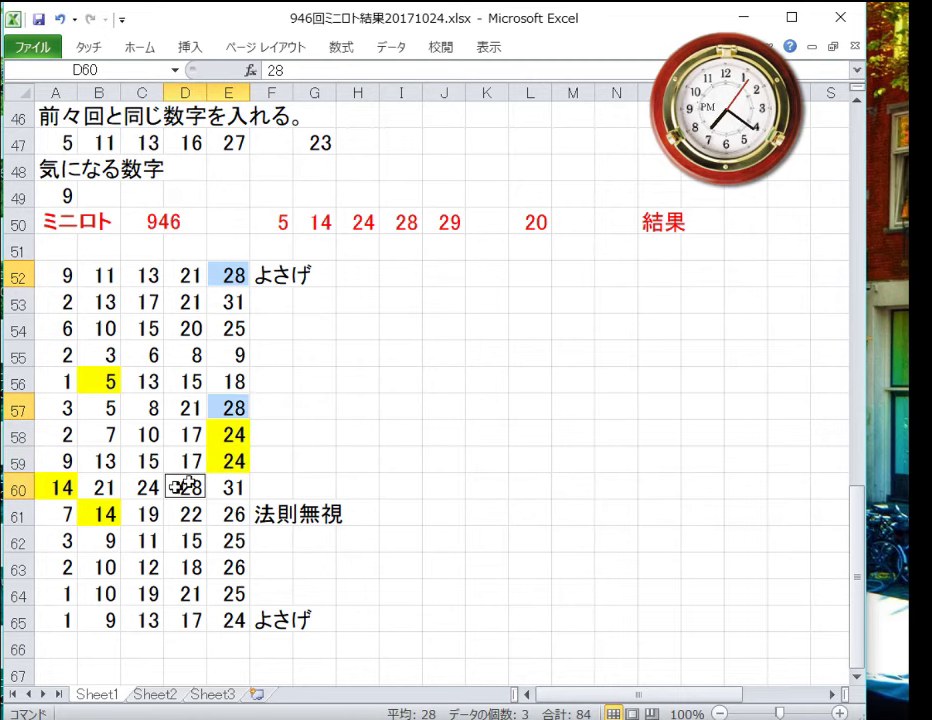
{"action": "left_click", "coordinate": [147, 488], "text": "ctrl"}
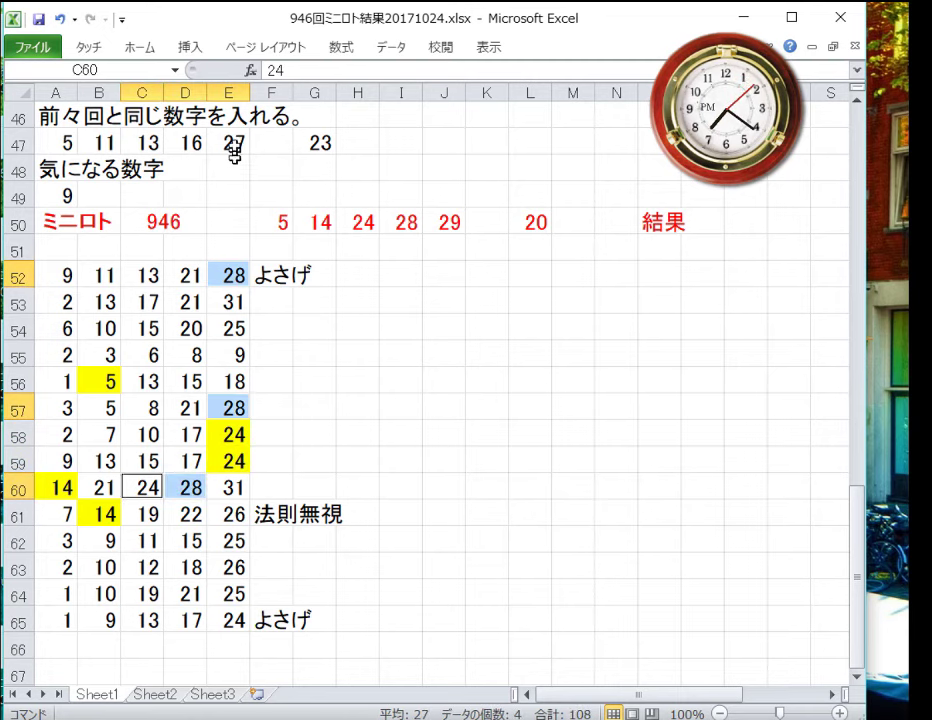
{"action": "left_click", "coordinate": [142, 48]}
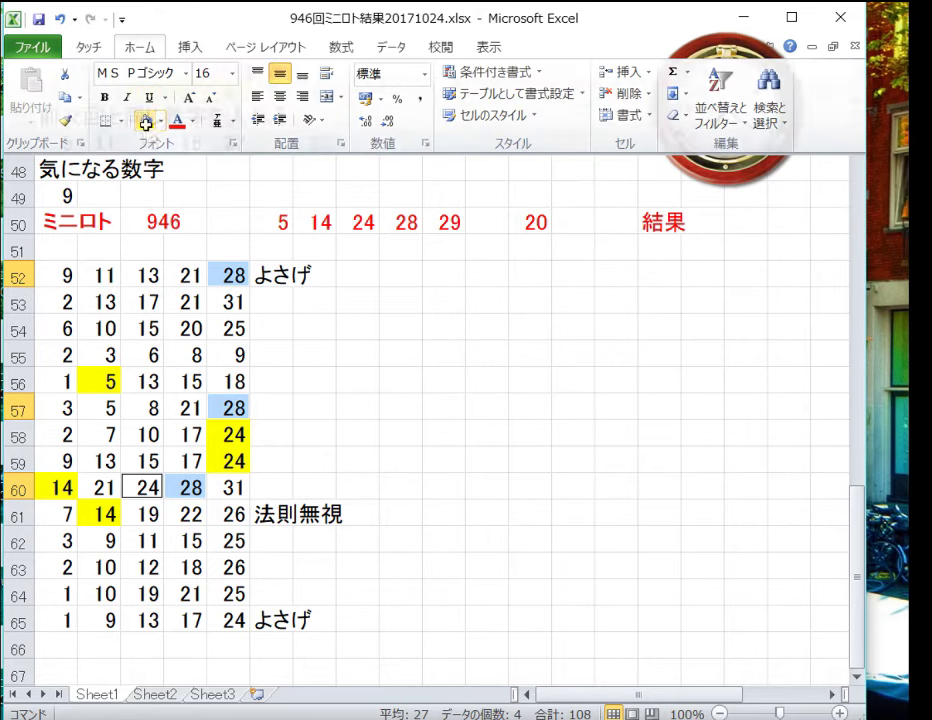
{"action": "left_click", "coordinate": [144, 123]}
{"action": "left_click", "coordinate": [322, 512]}
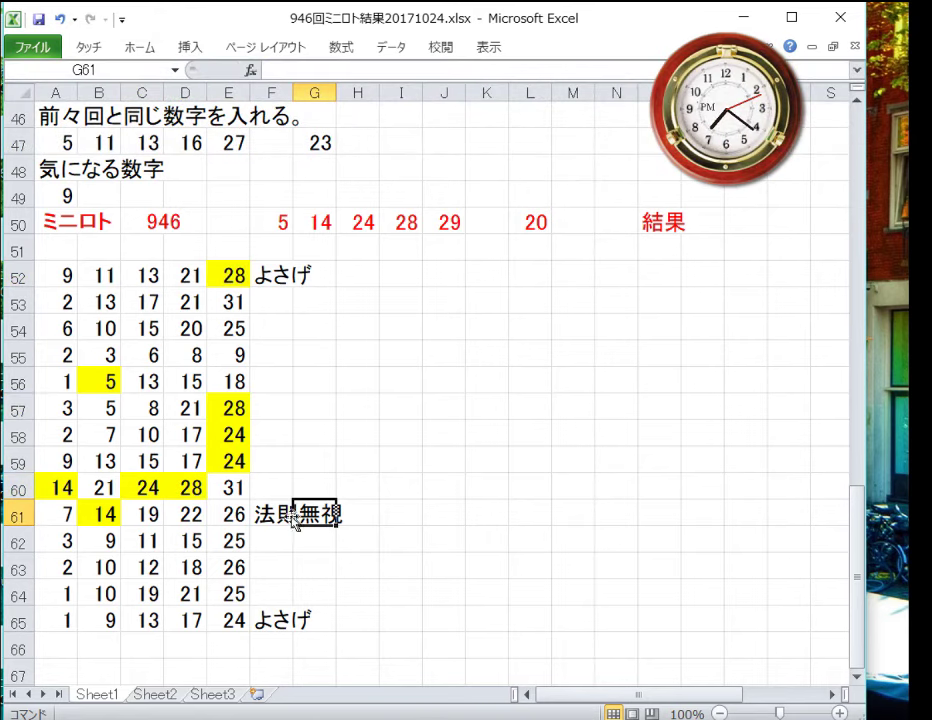
Check the draw 946 prize amounts on the Mini Loto results page in the browser, and merge cells G60 and H60 in the Excel sheet
{"action": "left_click", "coordinate": [200, 487]}
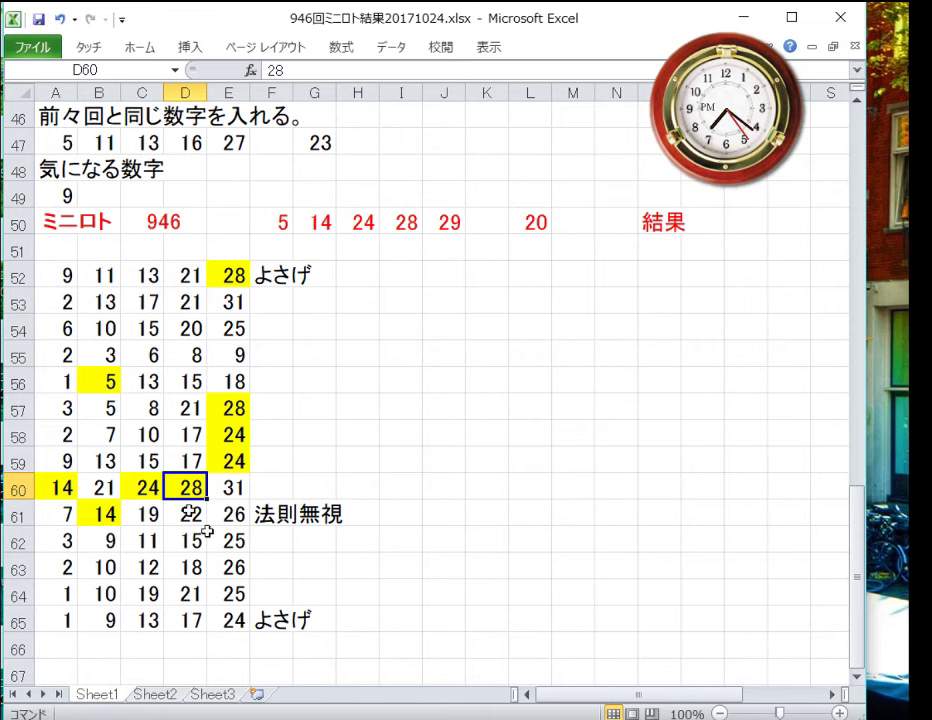
{"action": "left_click", "coordinate": [450, 719]}
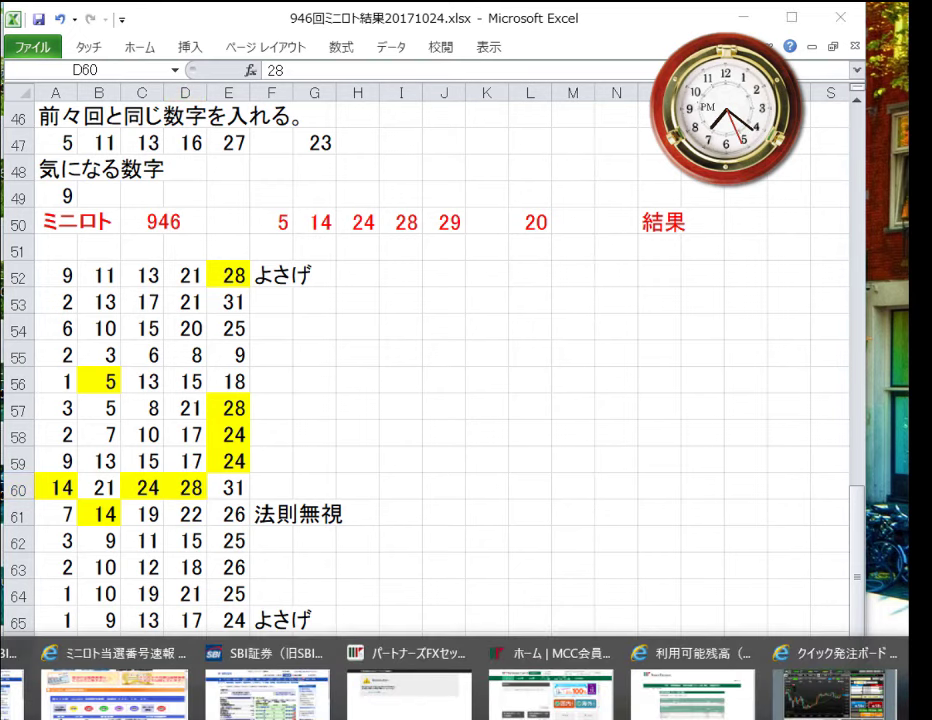
{"action": "left_click", "coordinate": [135, 705]}
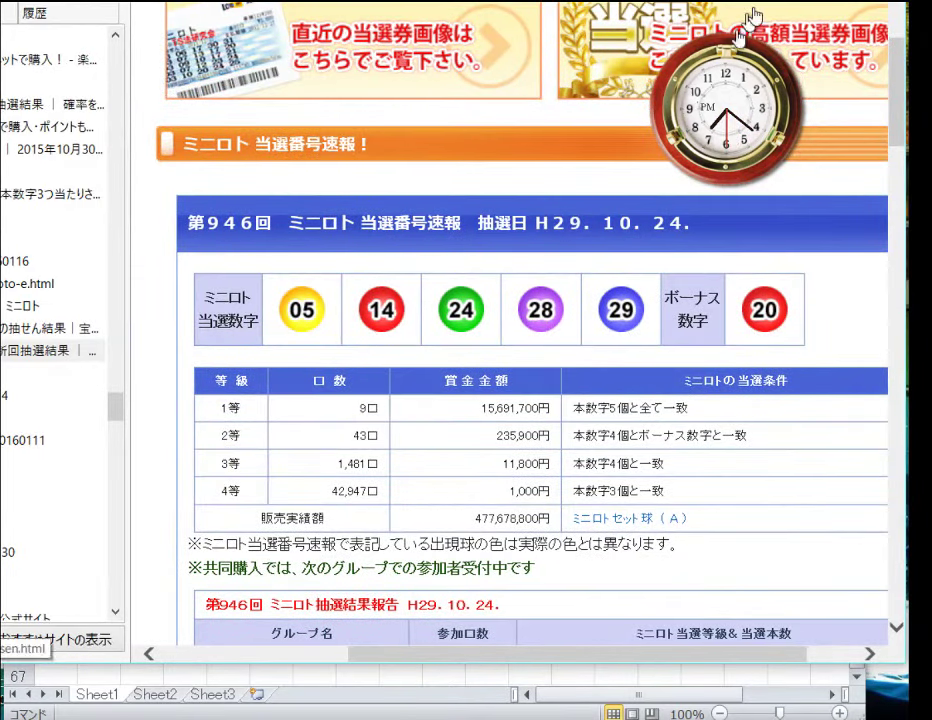
{"action": "key", "text": "alt+Tab"}
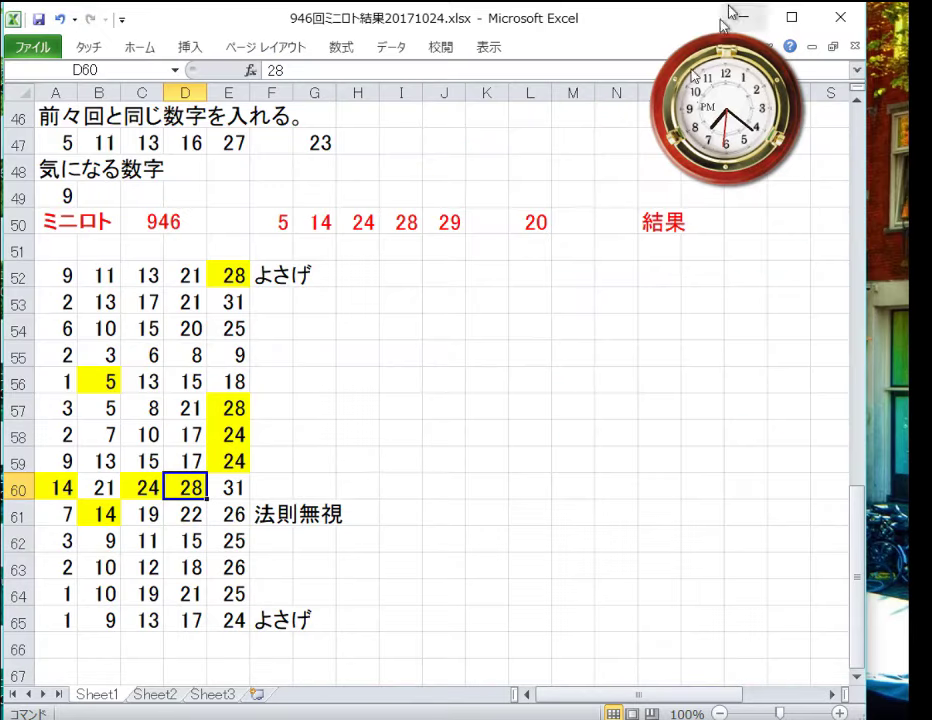
{"action": "left_click_drag", "start_coordinate": [332, 494], "coordinate": [349, 487]}
{"action": "right_click", "coordinate": [349, 487]}
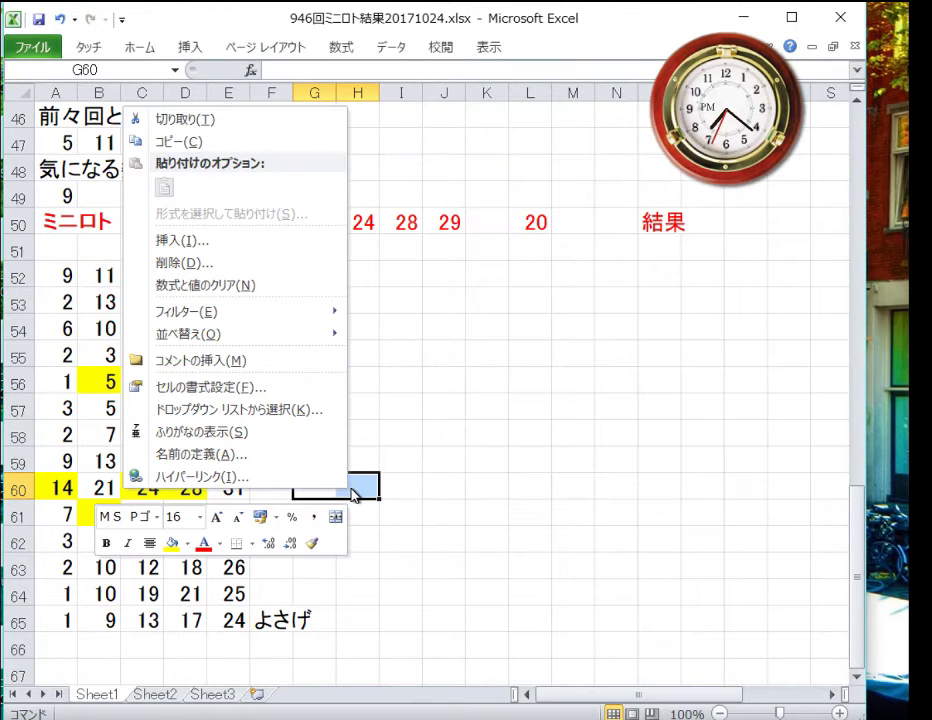
{"action": "left_click", "coordinate": [256, 388]}
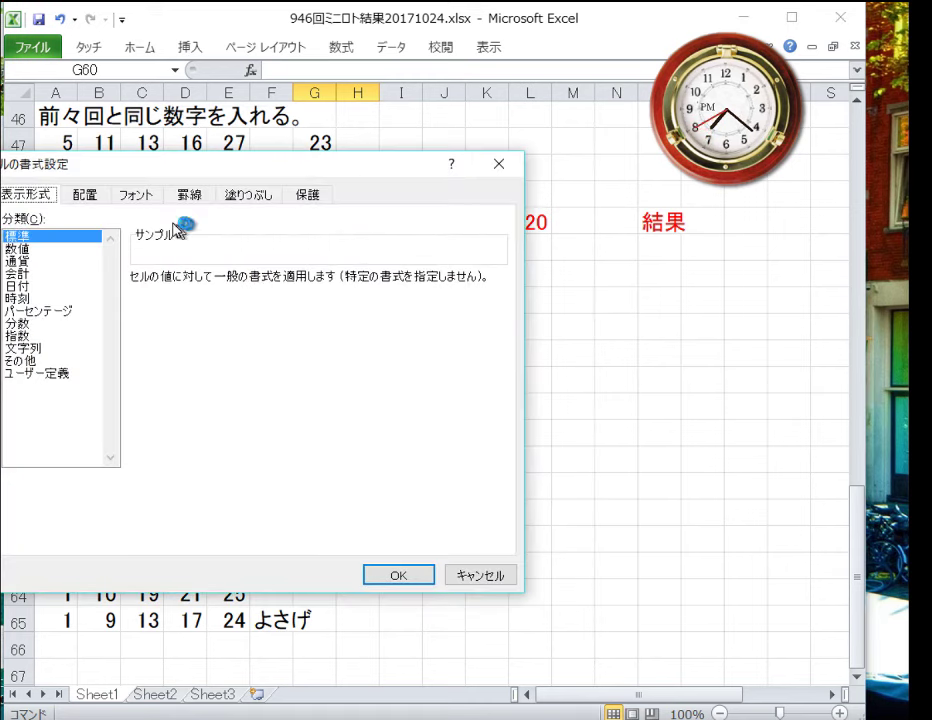
{"action": "left_click", "coordinate": [100, 199]}
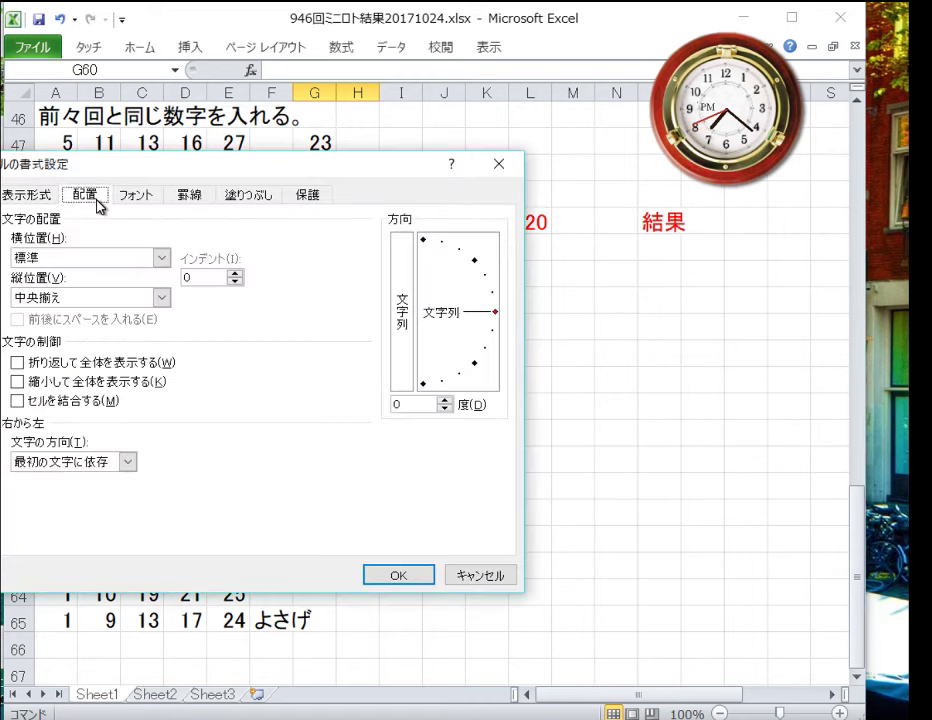
{"action": "left_click", "coordinate": [27, 401]}
{"action": "left_click", "coordinate": [372, 574]}
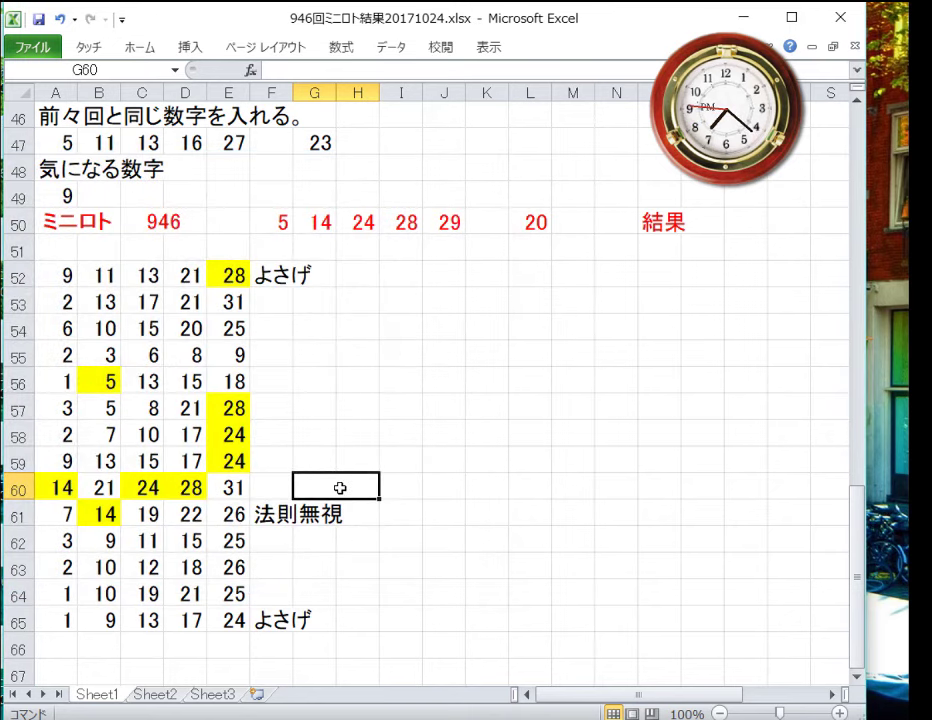
Enter the prize amount 1000 in the merged cell G60 beside the prediction row with three matches
{"action": "type", "text": "00"}
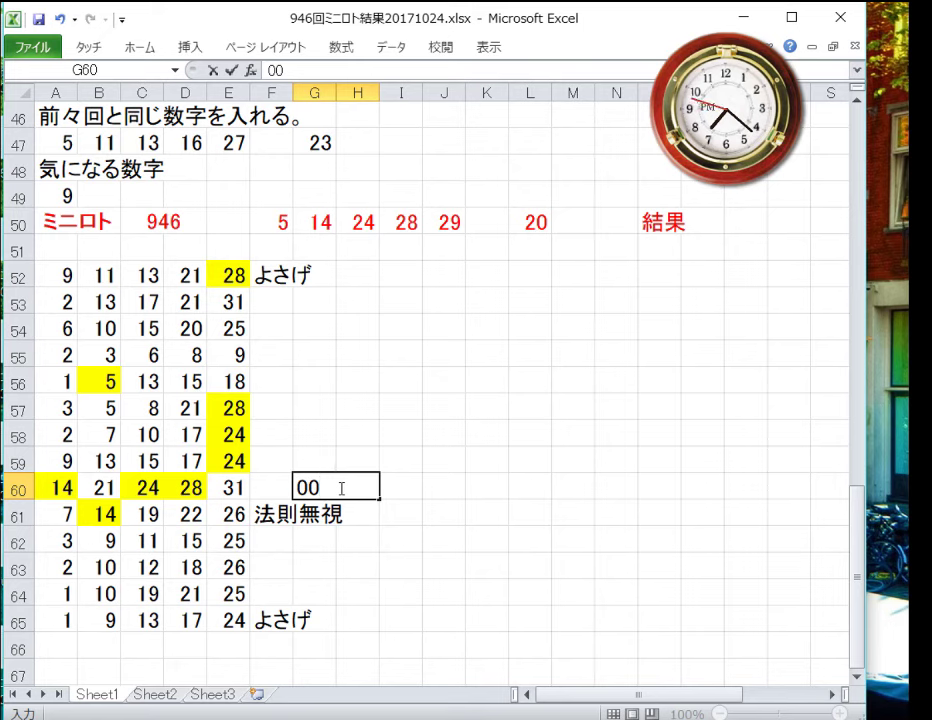
{"action": "key", "text": "BackSpace"}
{"action": "key", "text": "BackSpace"}
{"action": "type", "text": "1000"}
{"action": "key", "text": "Return"}
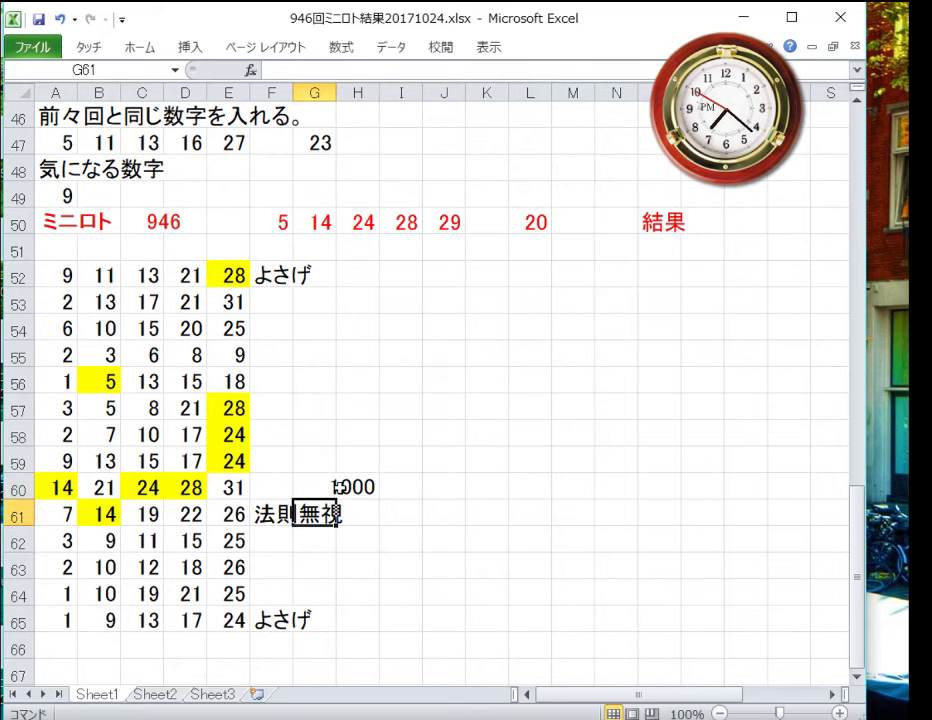
Compare the prediction numbers in row 60 with the draw 946 numbers and winning conditions on the Mini Loto results page in the browser
{"action": "key", "text": "Up"}
{"action": "key", "text": "Left"}
{"action": "key", "text": "Left"}
{"action": "key", "text": "Home"}
{"action": "key", "text": "Right"}
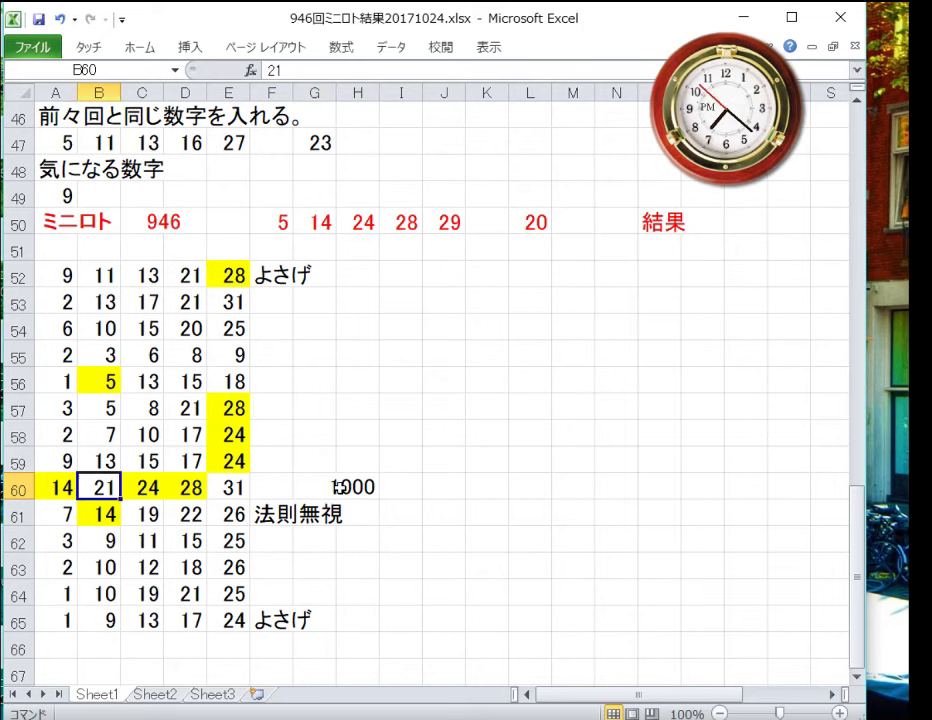
{"action": "key", "text": "Right"}
{"action": "key", "text": "Right"}
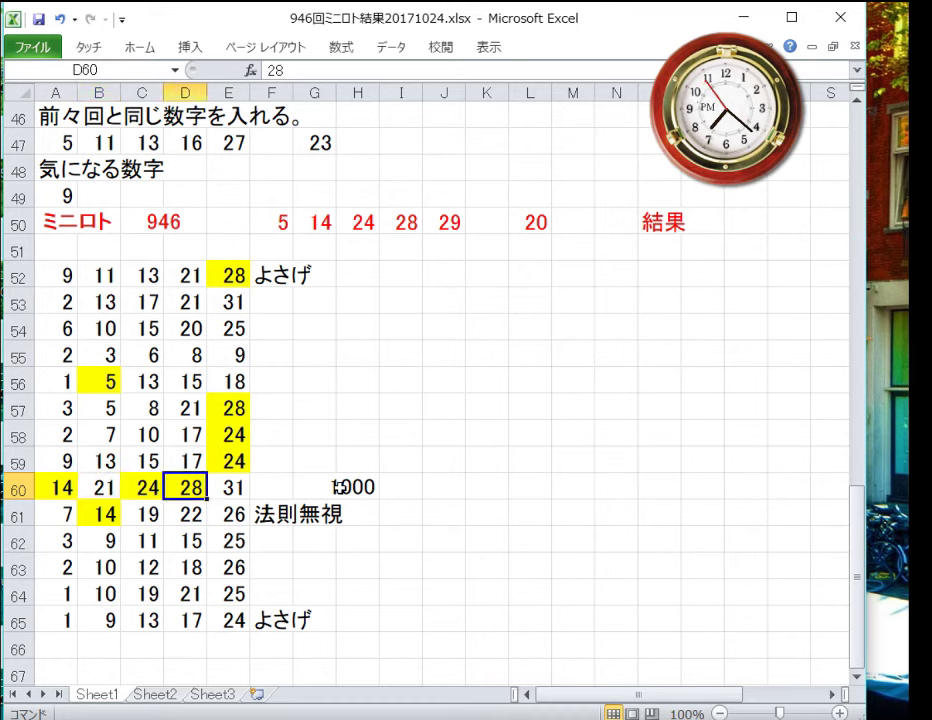
{"action": "key", "text": "Right"}
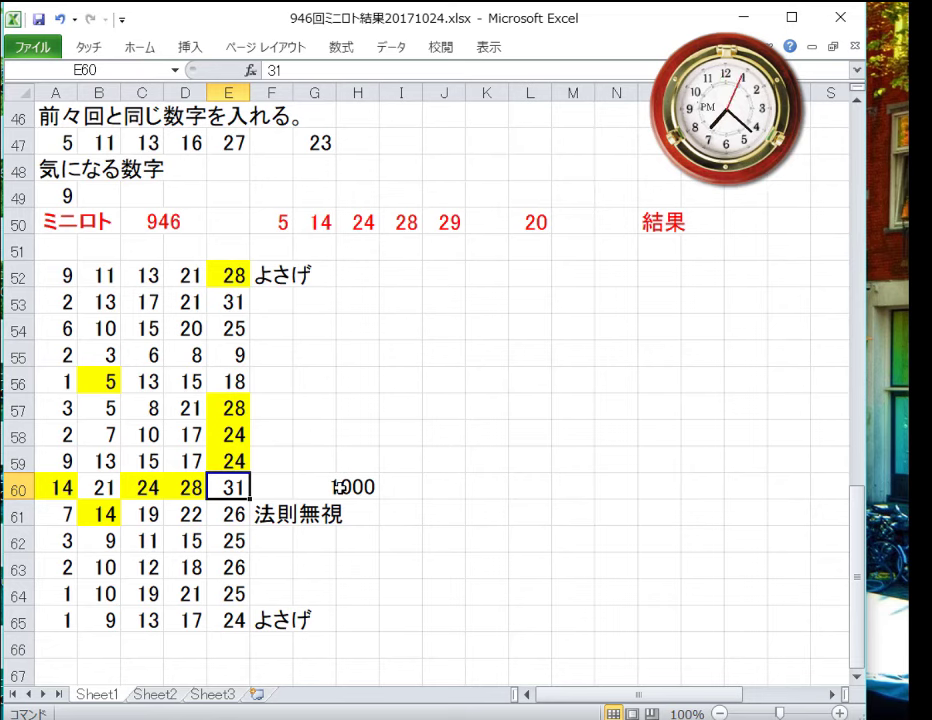
{"action": "key", "text": "Left"}
{"action": "key", "text": "Left"}
{"action": "key", "text": "Left"}
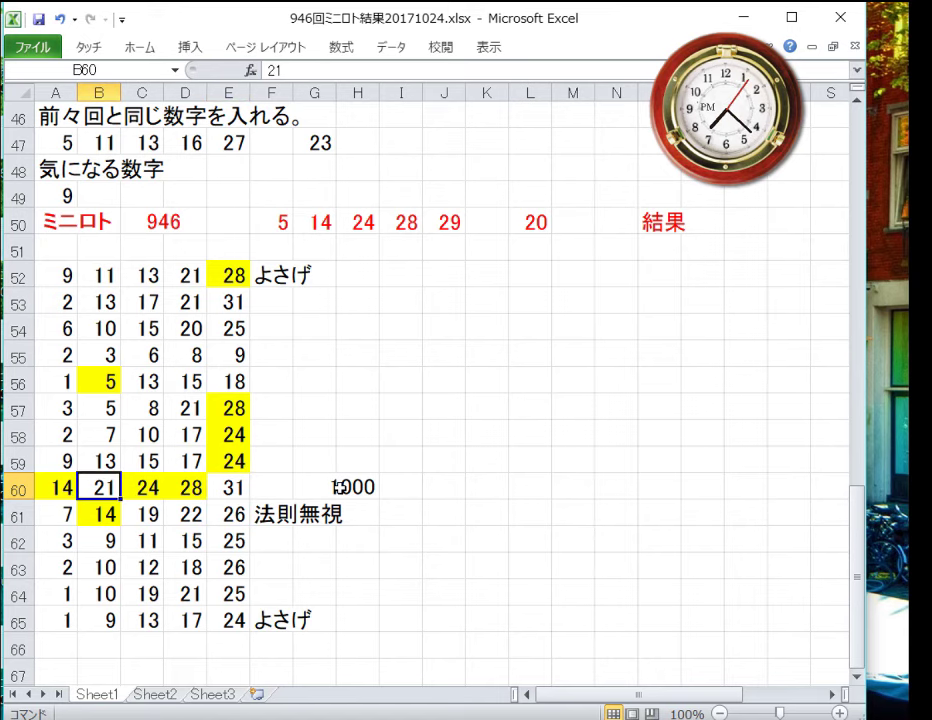
{"action": "key", "text": "Right"}
{"action": "key", "text": "Right"}
{"action": "key", "text": "Right"}
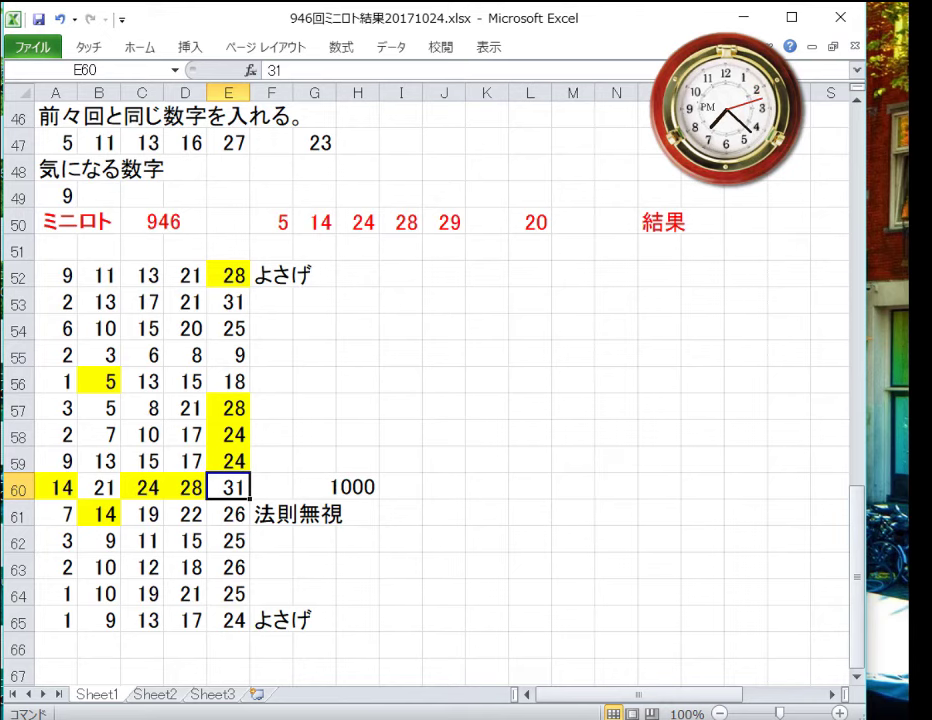
{"action": "left_click", "coordinate": [455, 718]}
{"action": "left_click", "coordinate": [115, 690]}
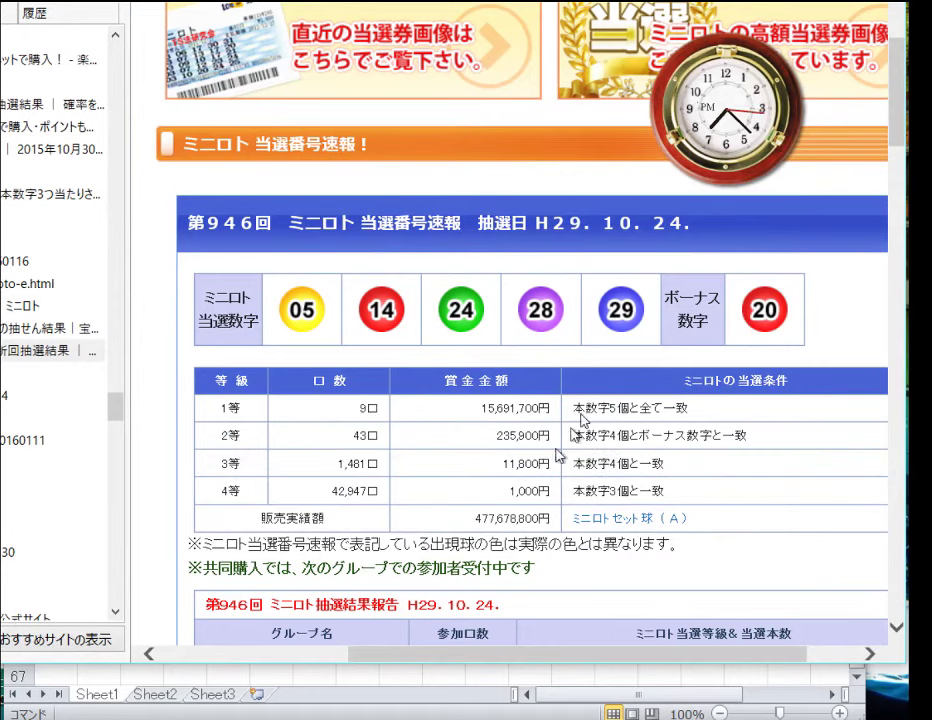
{"action": "key", "text": "alt+Tab"}
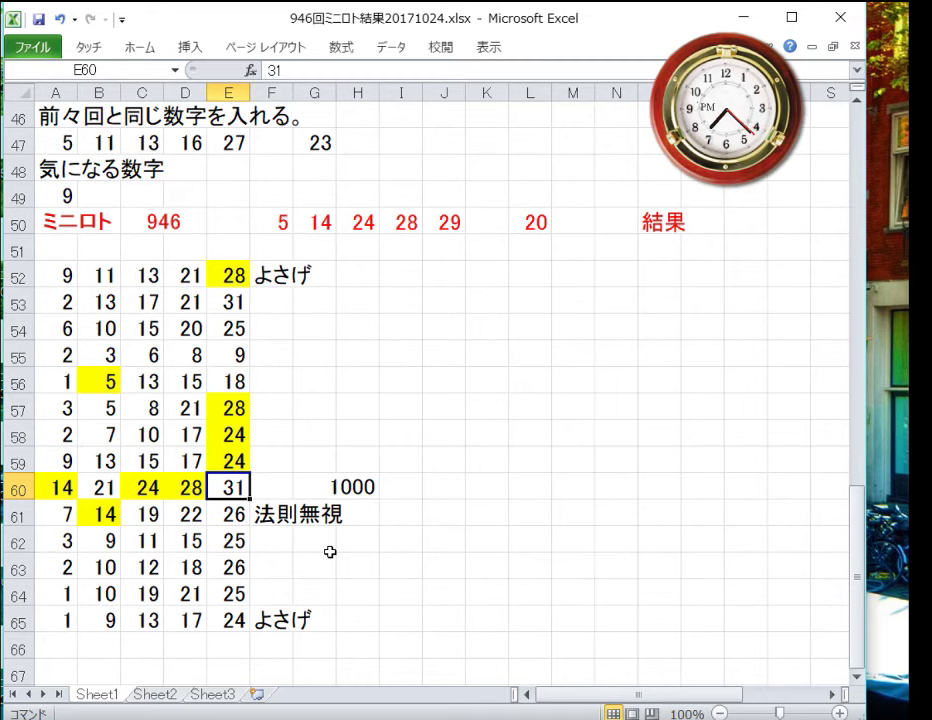
Highlight the matching 24 in cell E65 with the yellow fill
{"action": "left_click", "coordinate": [214, 622]}
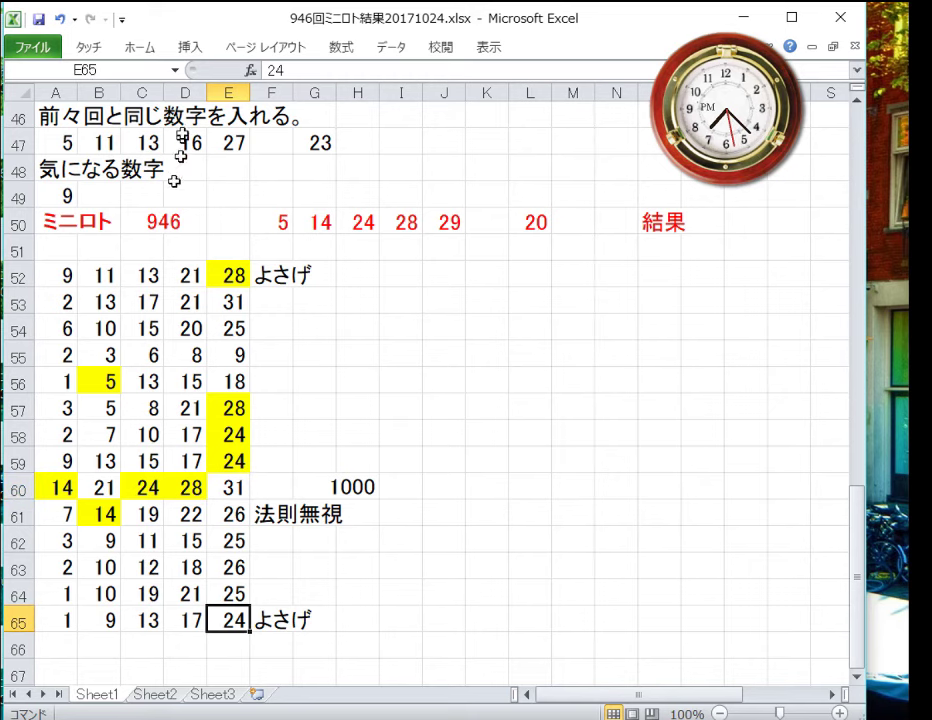
{"action": "left_click", "coordinate": [140, 57]}
{"action": "left_click", "coordinate": [148, 121]}
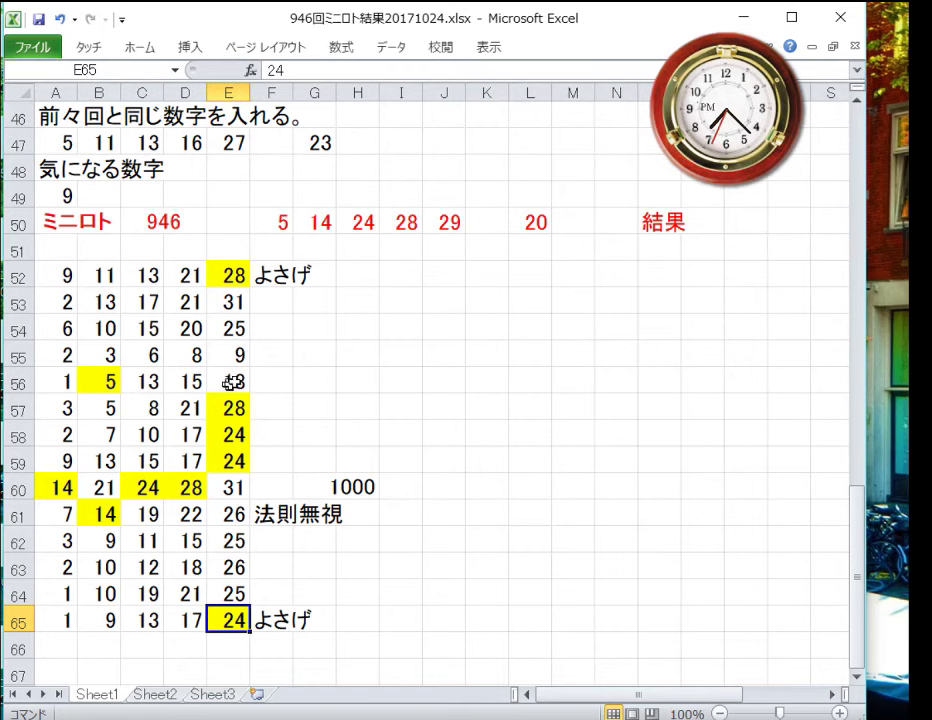
Mark the matching bonus number 20 in cell D54 with a light orange fill
{"action": "left_click", "coordinate": [189, 333]}
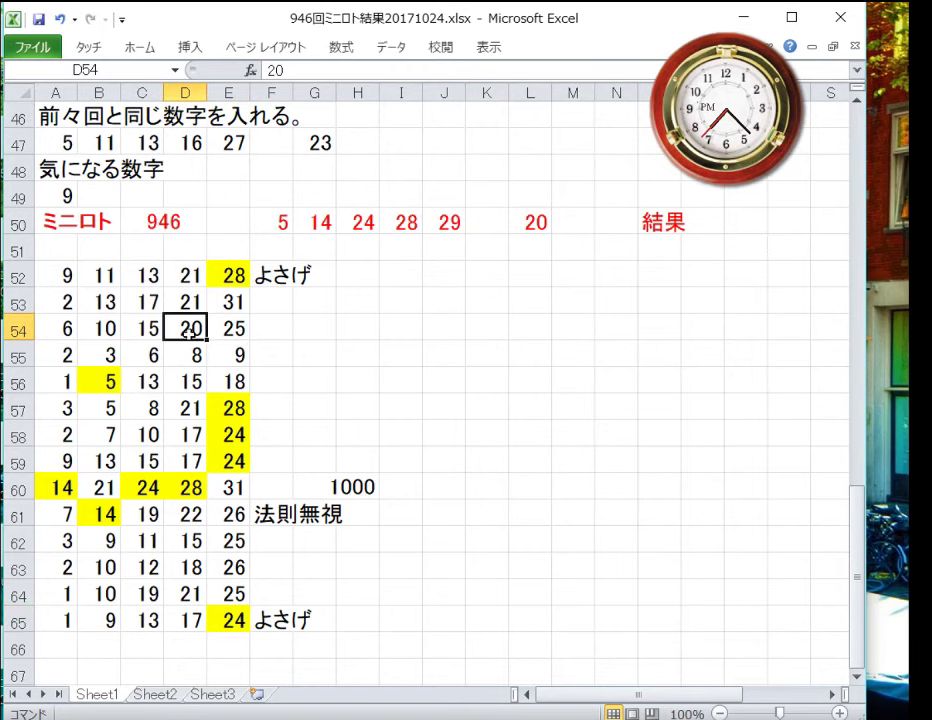
{"action": "left_click", "coordinate": [153, 60]}
{"action": "left_click", "coordinate": [160, 121]}
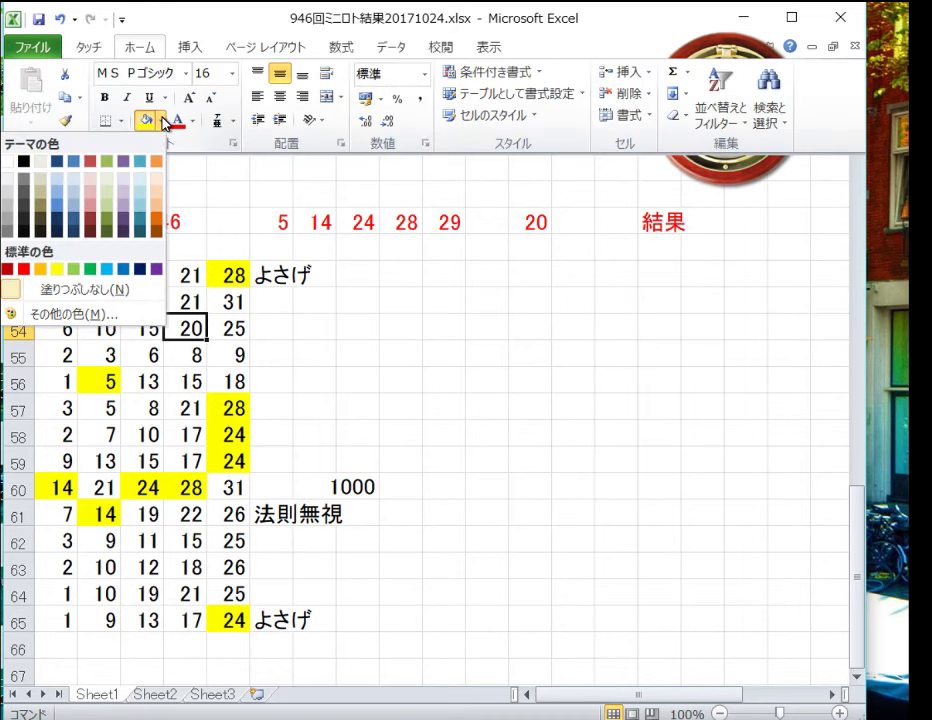
{"action": "left_click", "coordinate": [156, 183]}
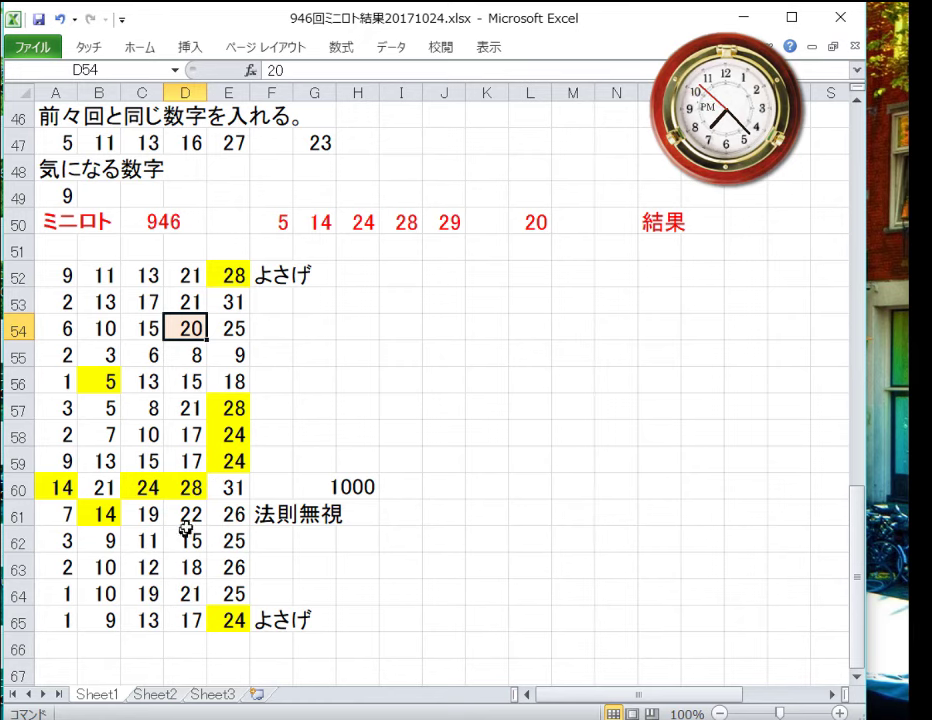
Highlight the drawn number 5 in cell E32 of the 連想展開 table with the standard yellow fill
{"action": "left_click", "coordinate": [214, 492]}
{"action": "scroll", "coordinate": [191, 514], "scroll_direction": "up", "scroll_amount": 6}
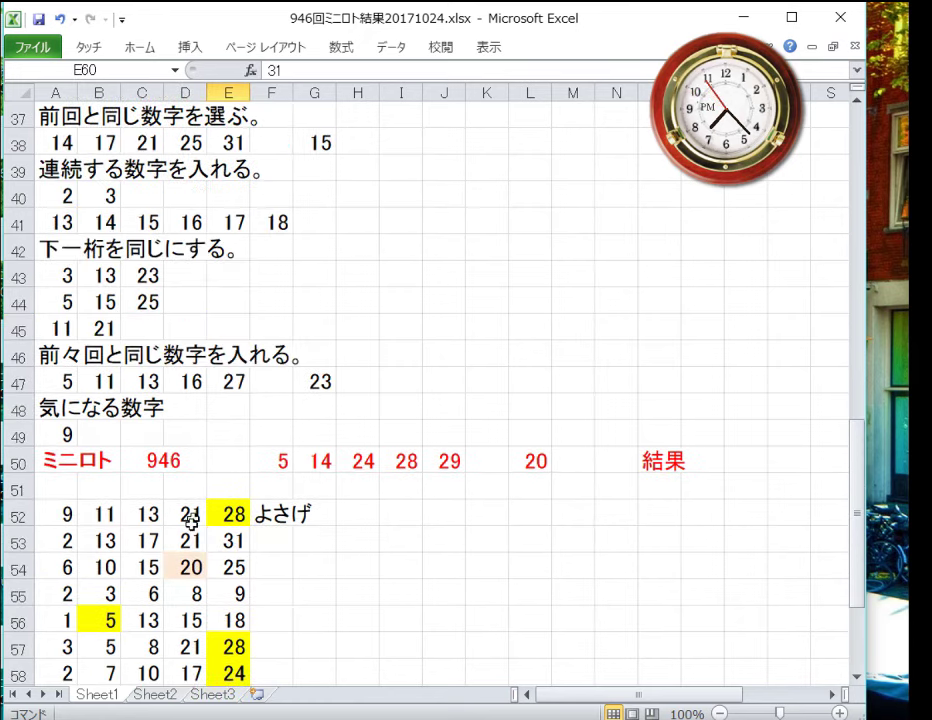
{"action": "scroll", "coordinate": [176, 548], "scroll_direction": "up", "scroll_amount": 2}
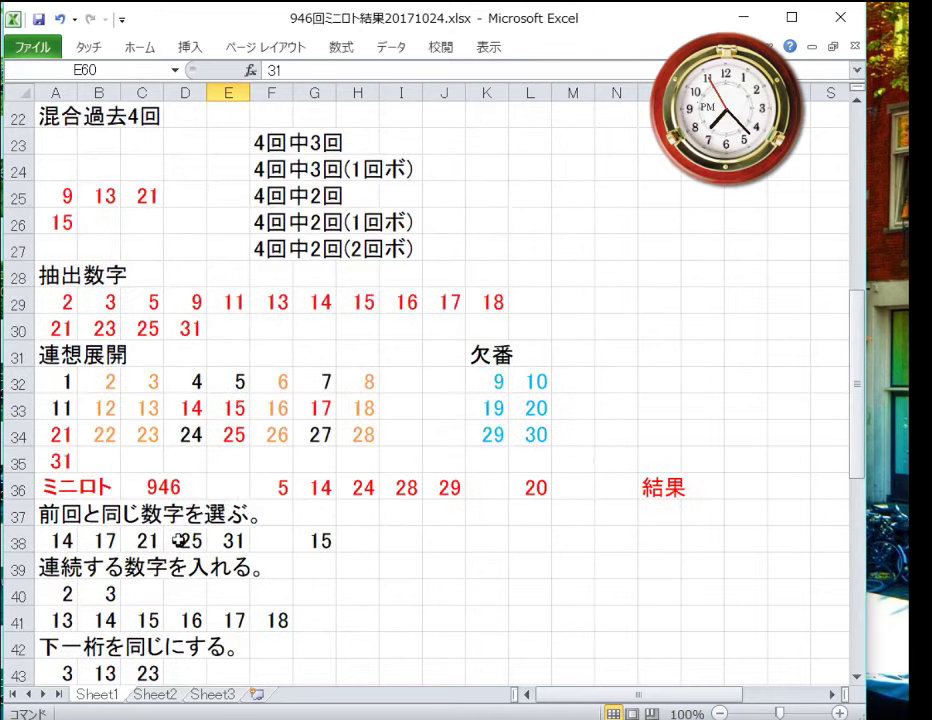
{"action": "left_click", "coordinate": [240, 380]}
{"action": "left_click", "coordinate": [140, 47]}
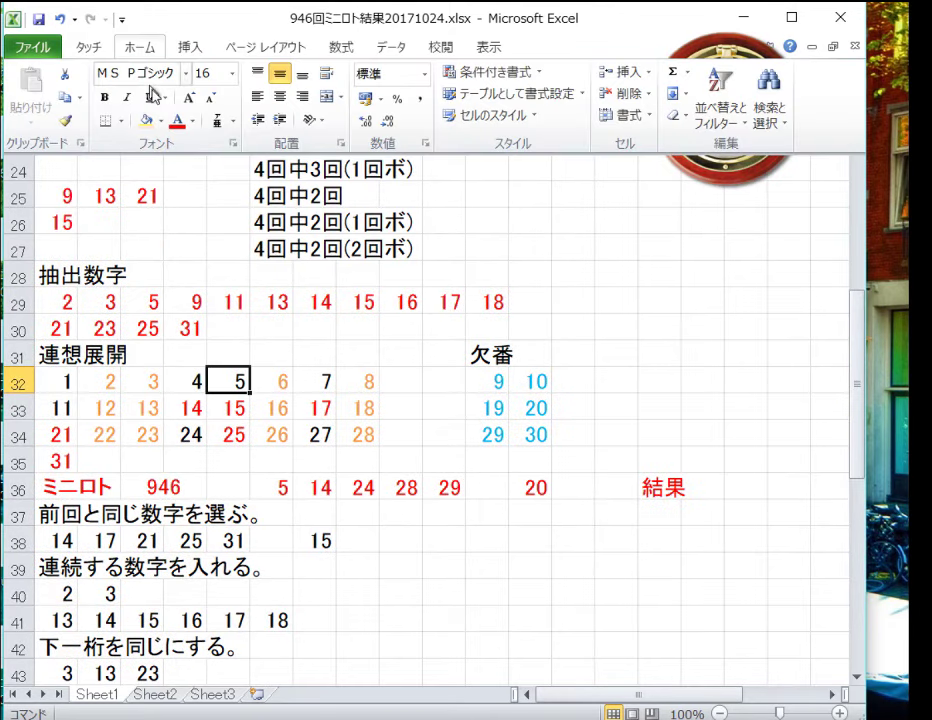
{"action": "left_click", "coordinate": [160, 121]}
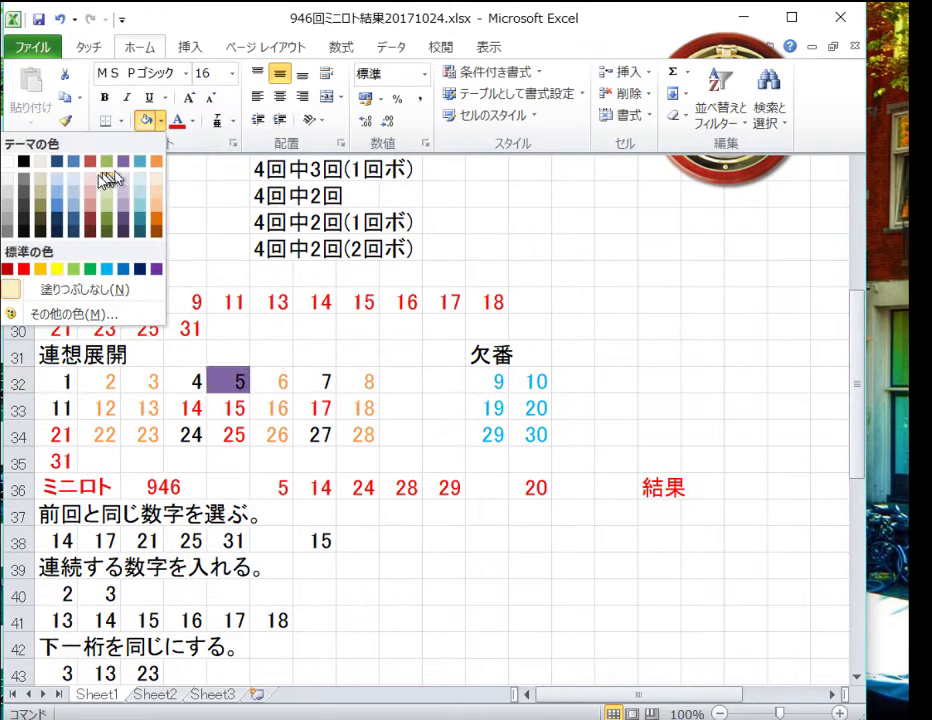
{"action": "left_click", "coordinate": [58, 268]}
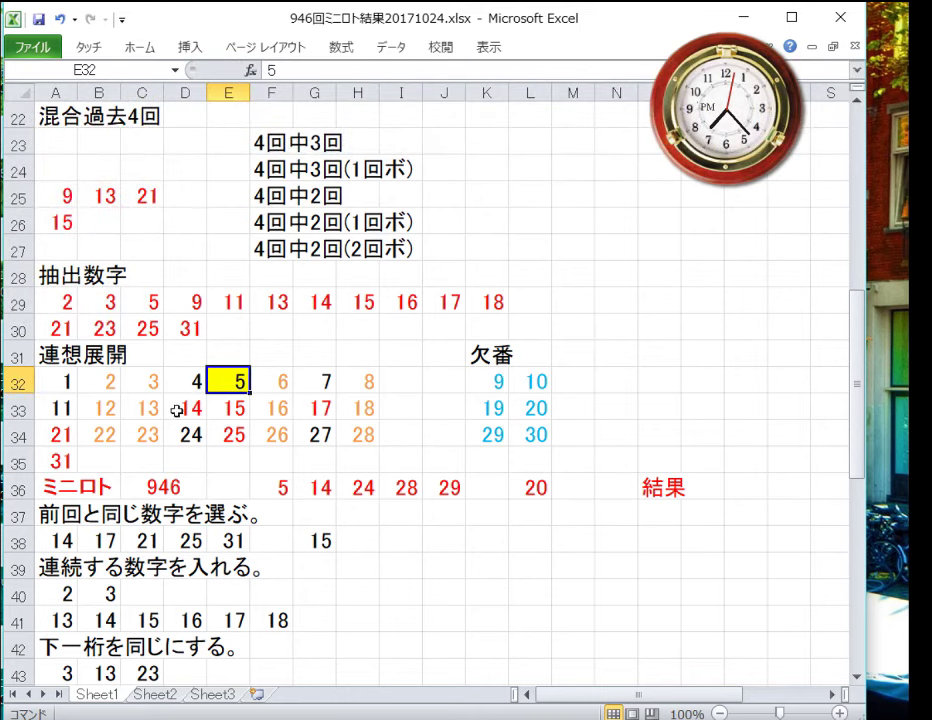
Highlight the drawn numbers 14 in cell D33 and 24 in cell D34 of the 連想展開 table with the yellow fill
{"action": "left_click", "coordinate": [186, 408]}
{"action": "left_click", "coordinate": [140, 47]}
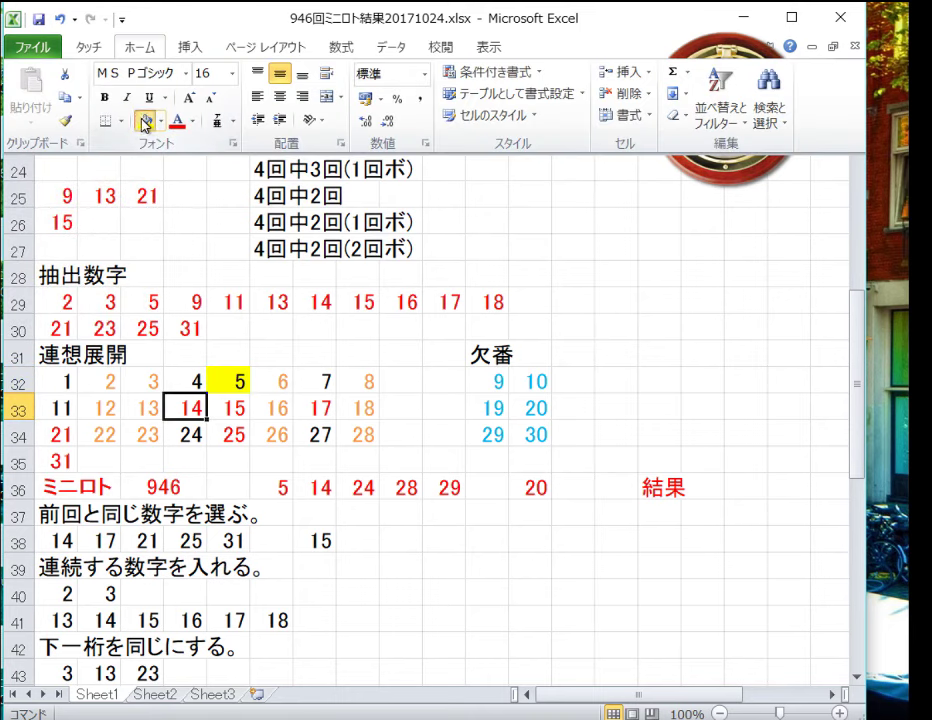
{"action": "left_click", "coordinate": [145, 121]}
{"action": "left_click", "coordinate": [186, 434]}
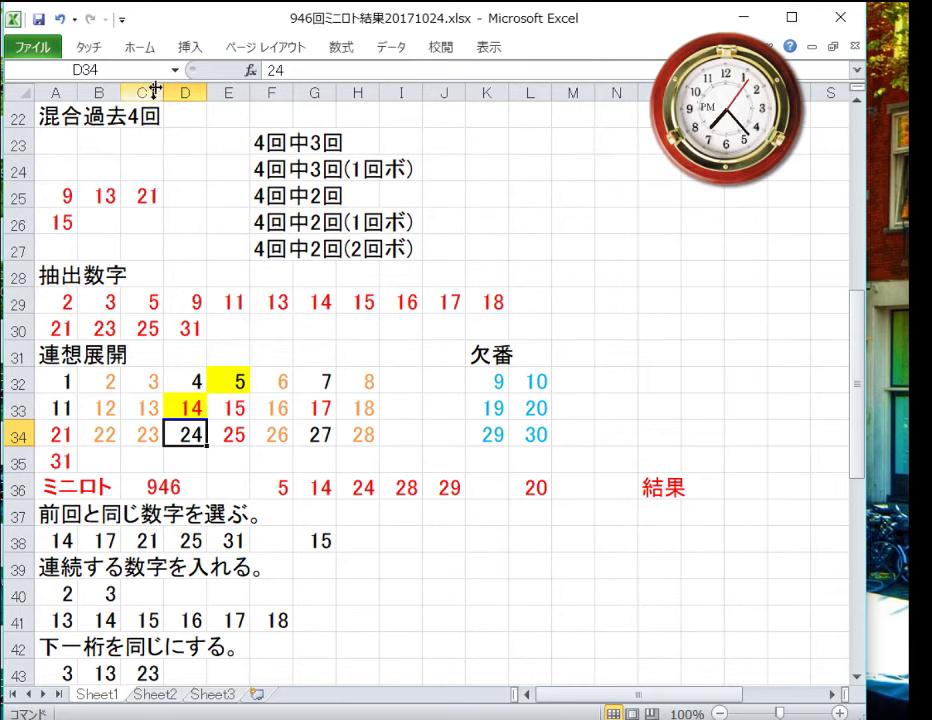
{"action": "left_click", "coordinate": [145, 47]}
{"action": "left_click", "coordinate": [145, 121]}
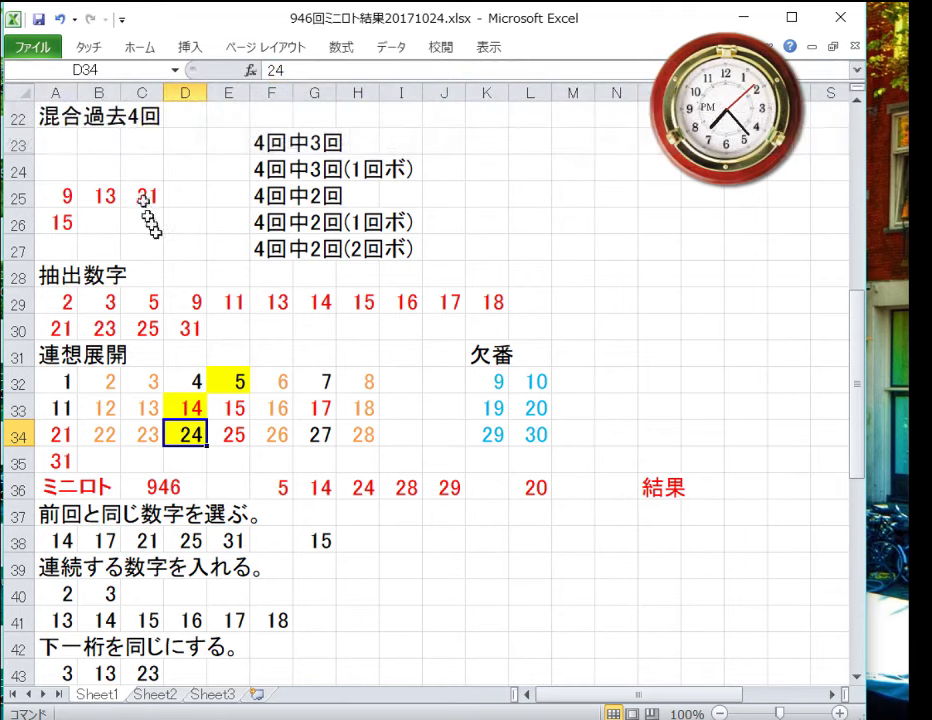
Highlight the drawn numbers 28 in cell H34 and 29 in cell K34 with the yellow fill
{"action": "left_click", "coordinate": [362, 434]}
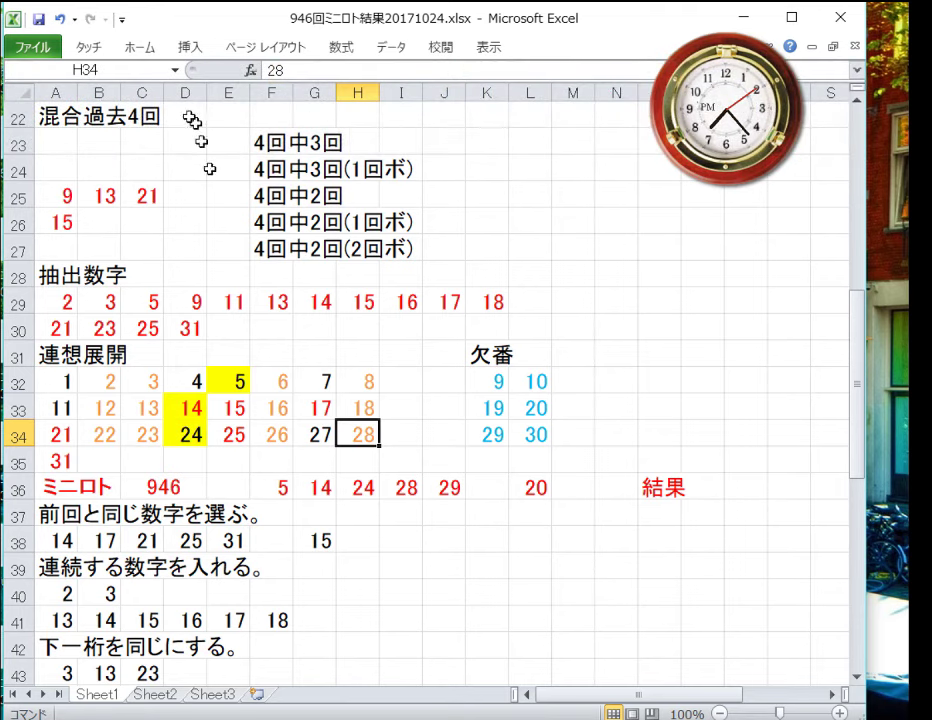
{"action": "left_click", "coordinate": [140, 47]}
{"action": "left_click", "coordinate": [146, 121]}
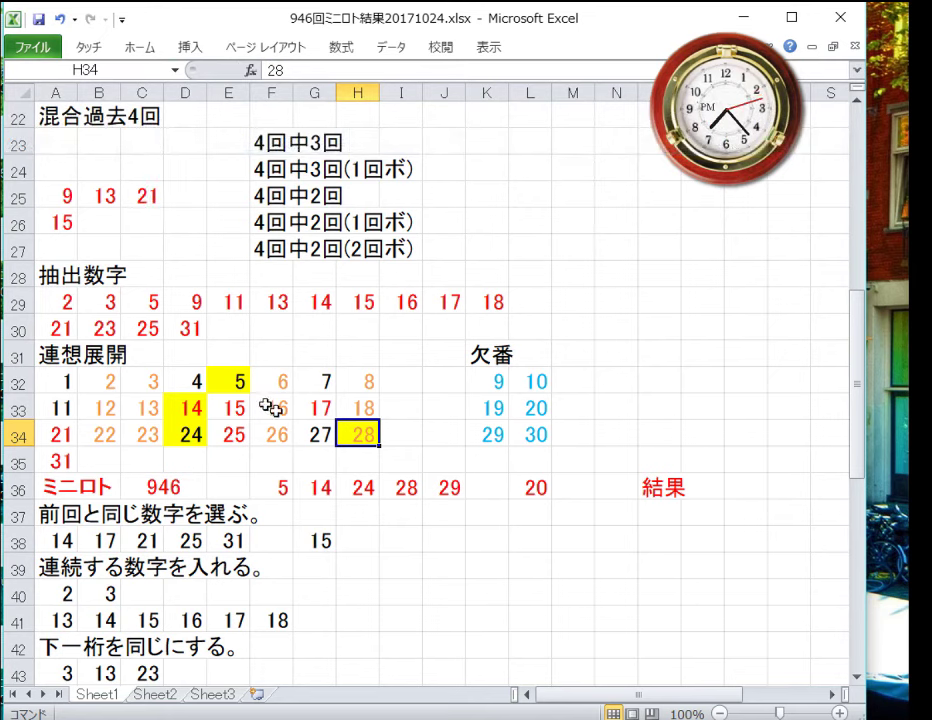
{"action": "left_click", "coordinate": [476, 436]}
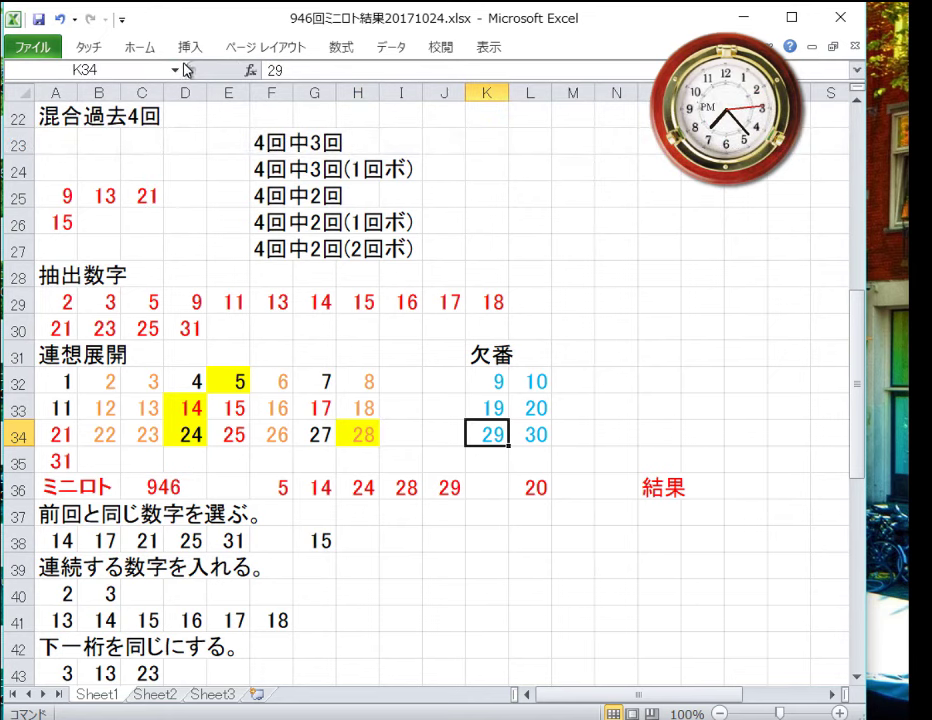
{"action": "left_click", "coordinate": [145, 52]}
{"action": "left_click", "coordinate": [148, 120]}
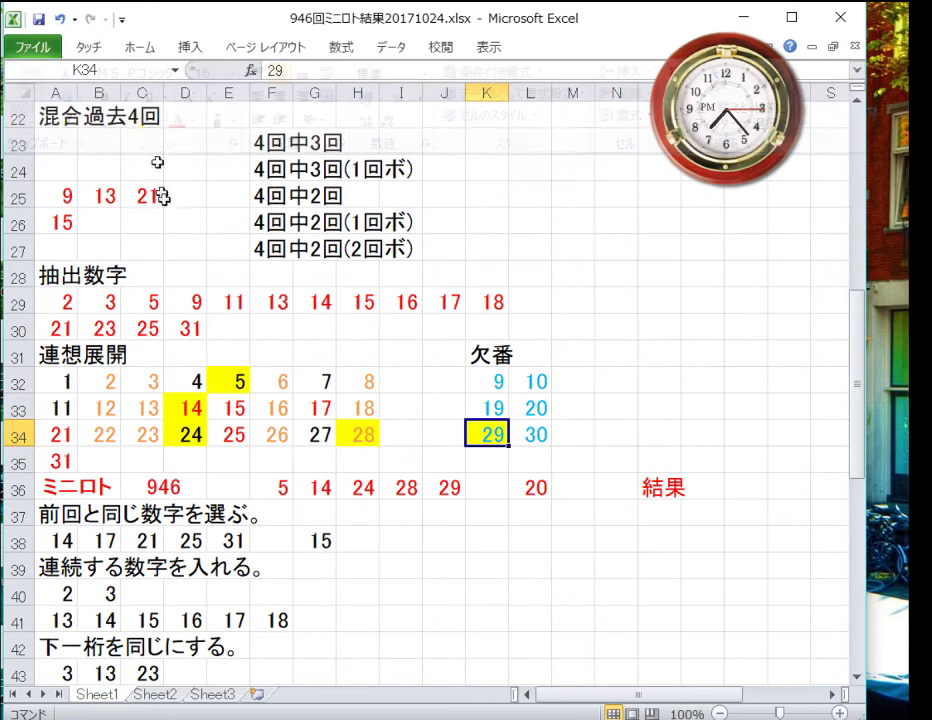
Mark the bonus number 20 in cell L33 of the 欠番 list with a light orange fill
{"action": "left_click", "coordinate": [538, 408]}
{"action": "left_click", "coordinate": [139, 47]}
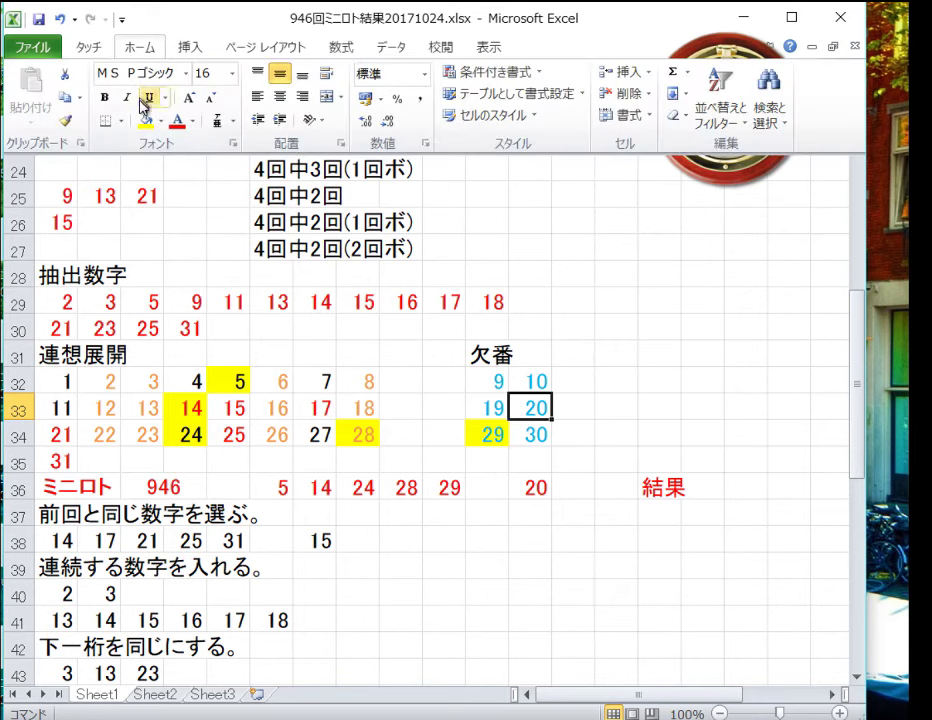
{"action": "left_click", "coordinate": [159, 121]}
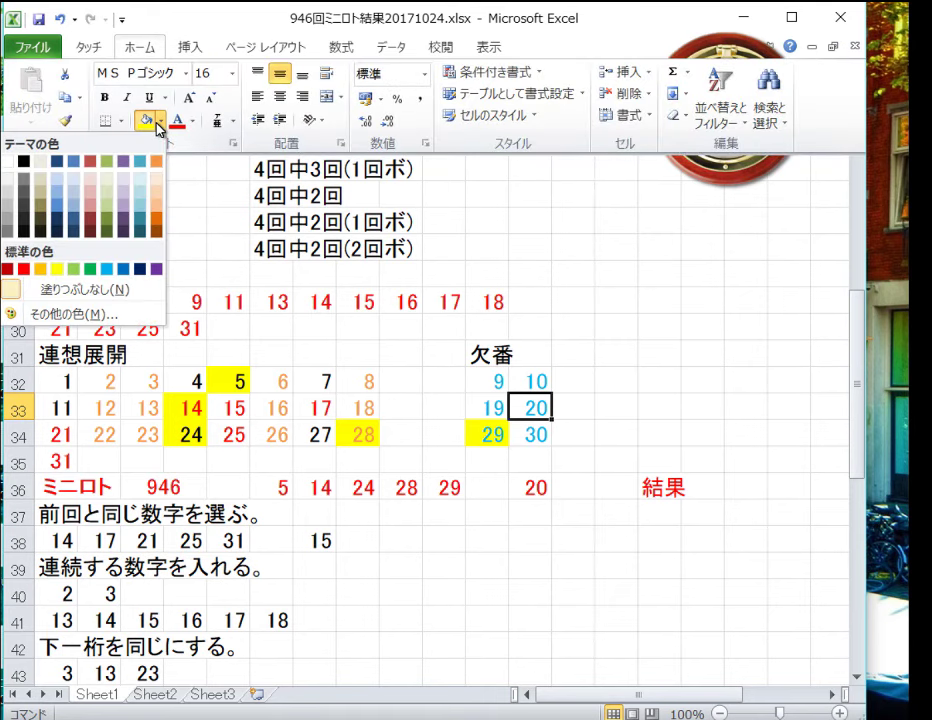
{"action": "left_click", "coordinate": [157, 189]}
Review the highlighted numbers in the 連想展開 table and the 欠番 list against the draw 946 results in row 36
{"action": "left_click", "coordinate": [190, 379]}
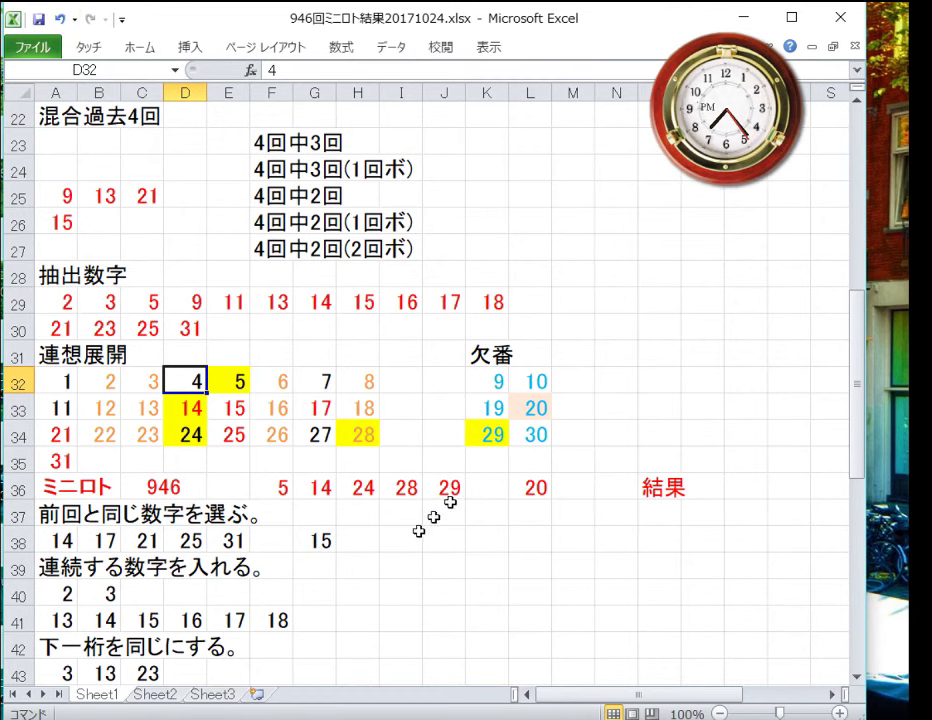
{"action": "left_click", "coordinate": [490, 433]}
{"action": "left_click", "coordinate": [543, 409]}
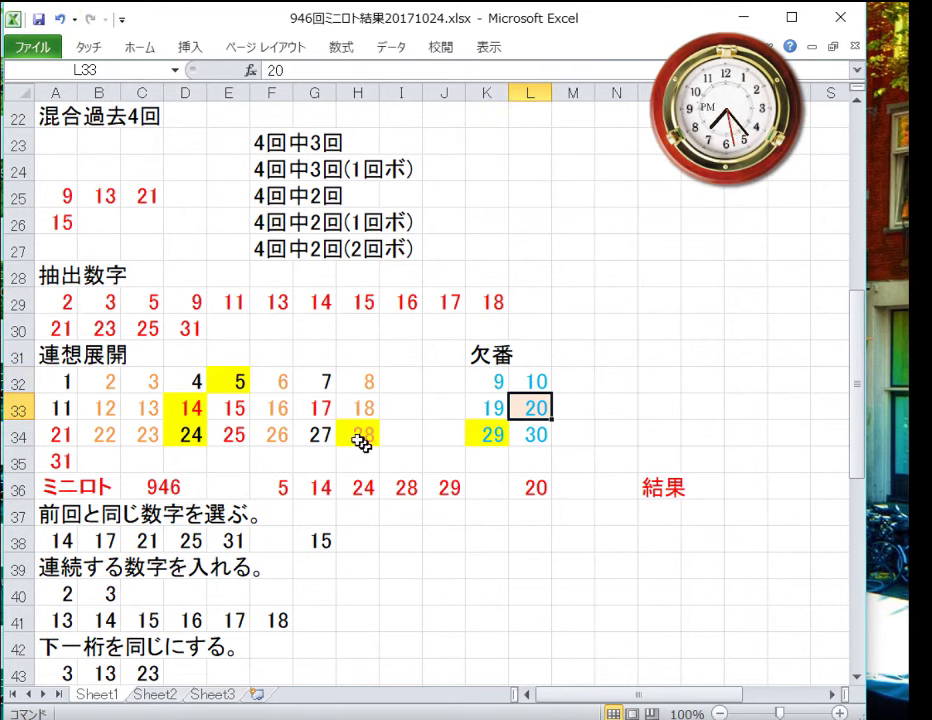
{"action": "left_click", "coordinate": [474, 433]}
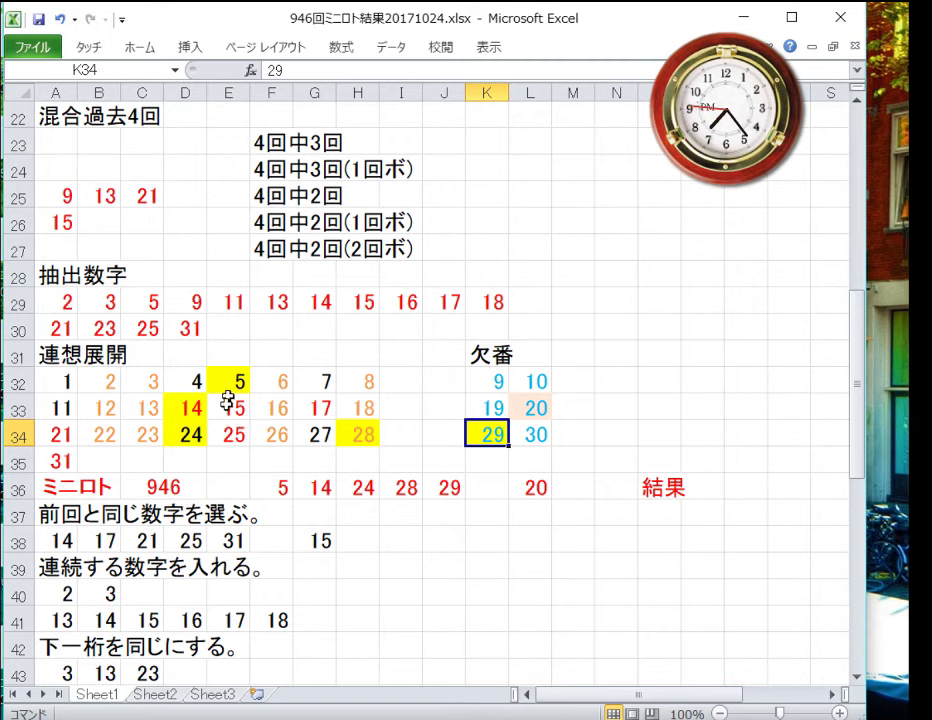
{"action": "left_click", "coordinate": [228, 436]}
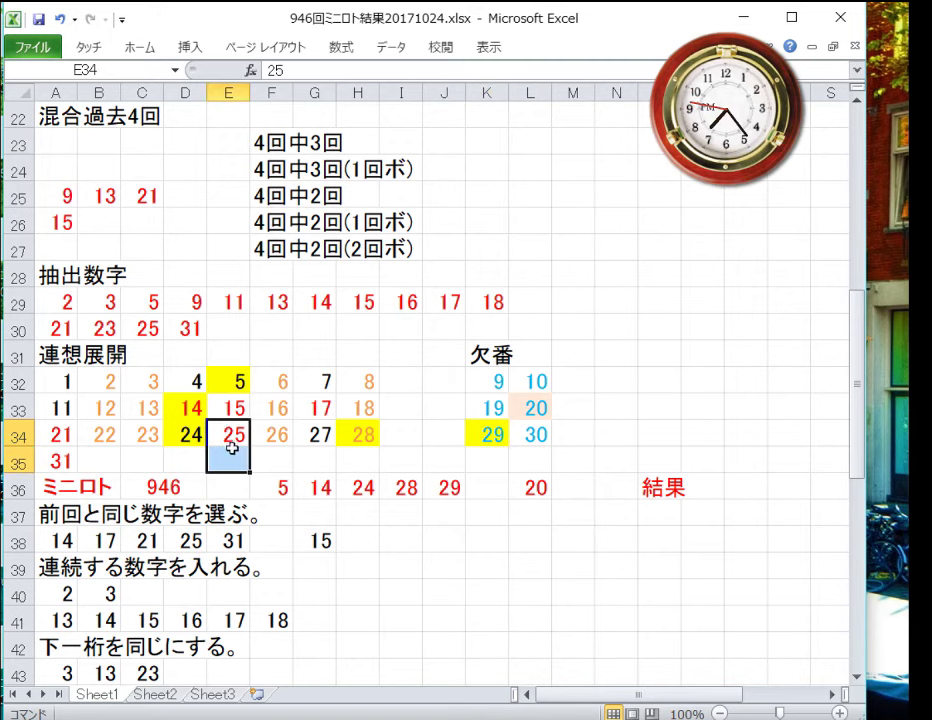
{"action": "left_click", "coordinate": [230, 387]}
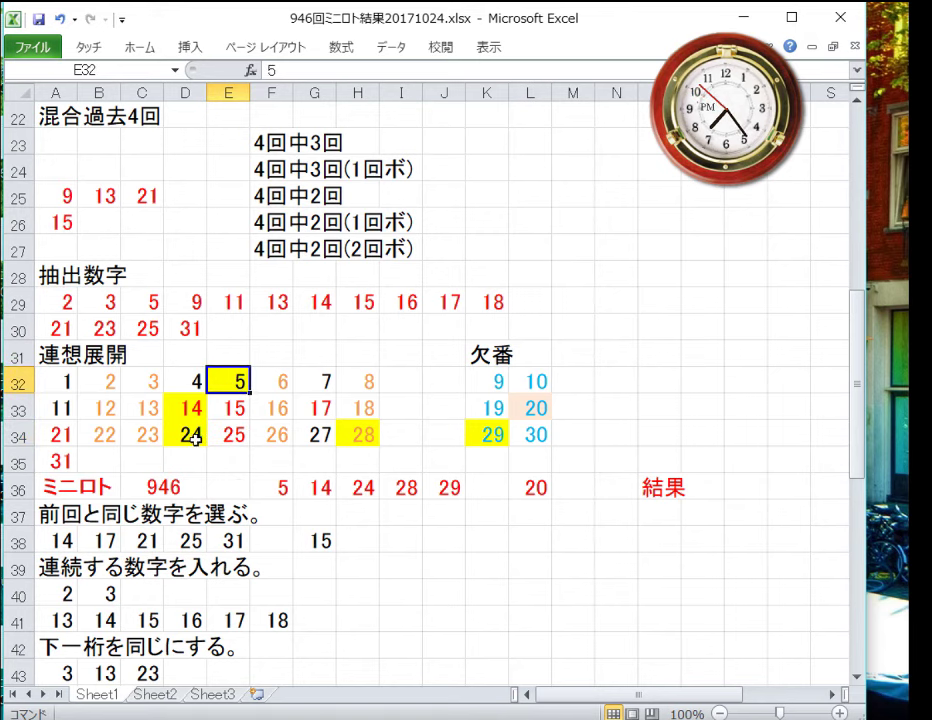
{"action": "left_click", "coordinate": [193, 438]}
{"action": "left_click", "coordinate": [190, 416]}
{"action": "left_click", "coordinate": [195, 428]}
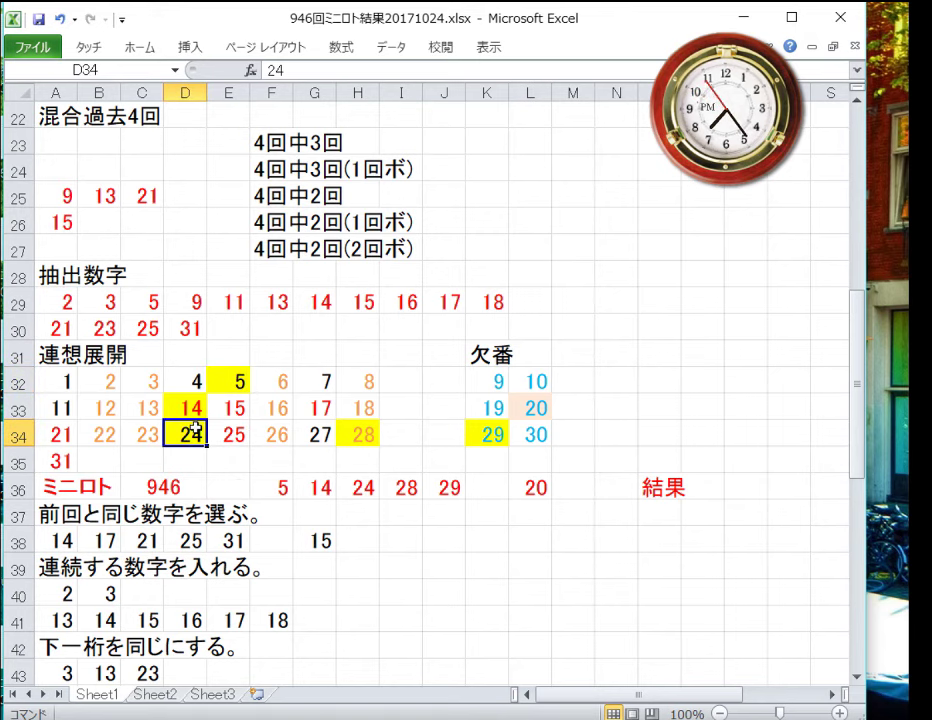
Check where the number 14 occurs among the 前回の数字 draws in rows 5 to 8
{"action": "scroll", "coordinate": [160, 260], "scroll_direction": "up", "scroll_amount": 3}
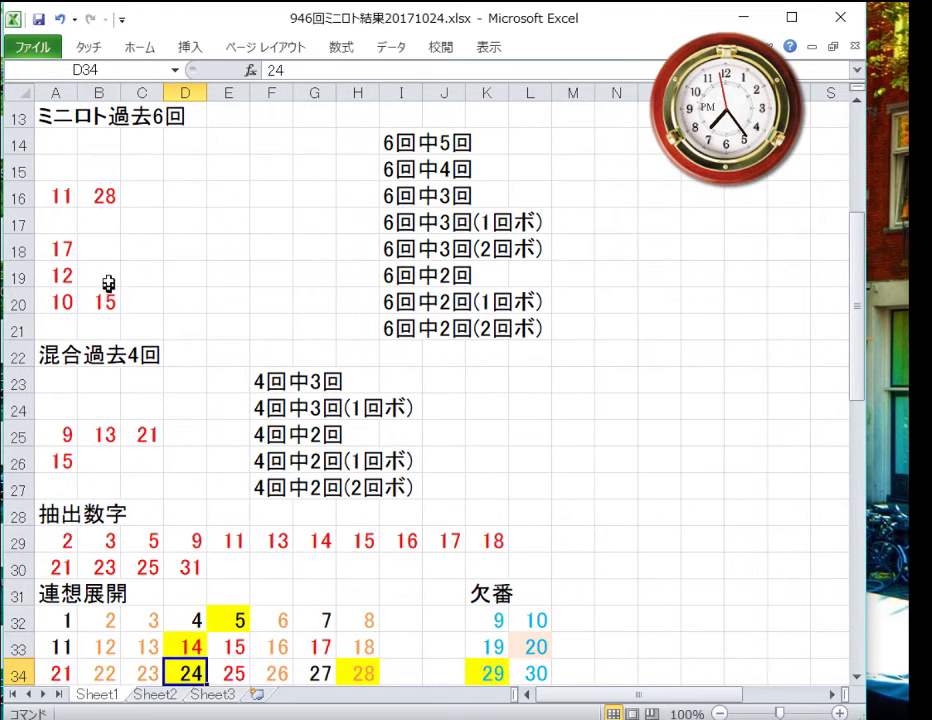
{"action": "scroll", "coordinate": [177, 314], "scroll_direction": "up", "scroll_amount": 4}
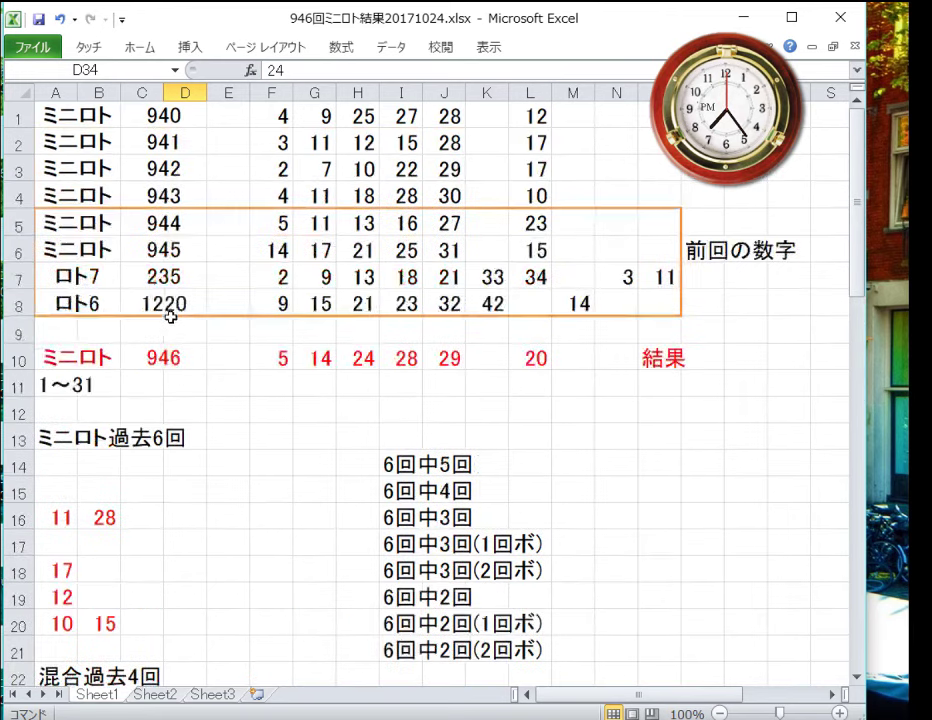
{"action": "left_click", "coordinate": [284, 257]}
{"action": "left_click", "coordinate": [590, 307]}
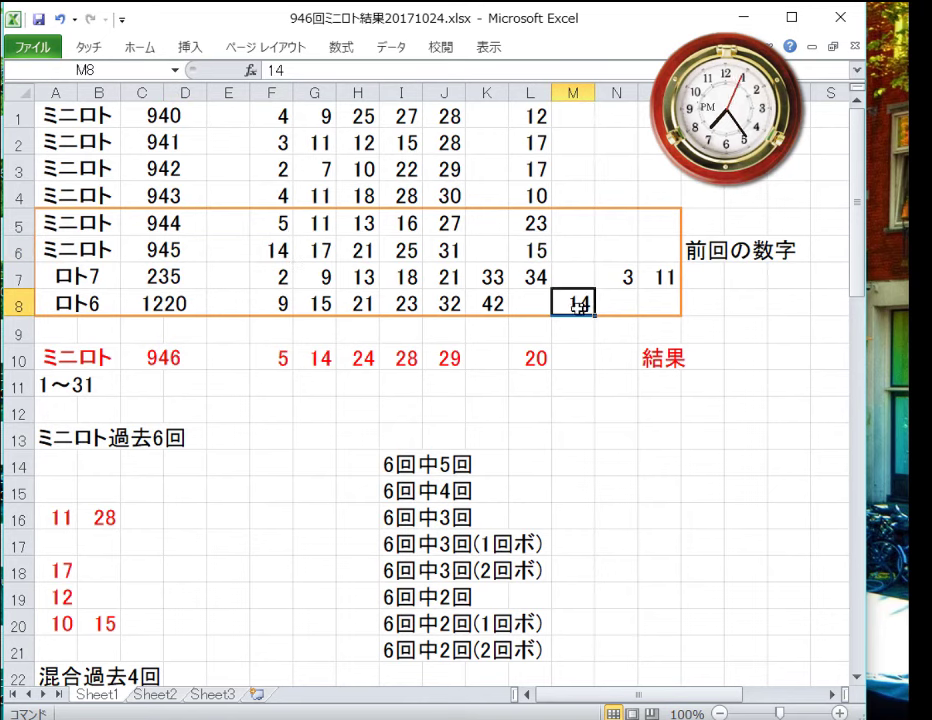
{"action": "left_click", "coordinate": [283, 251]}
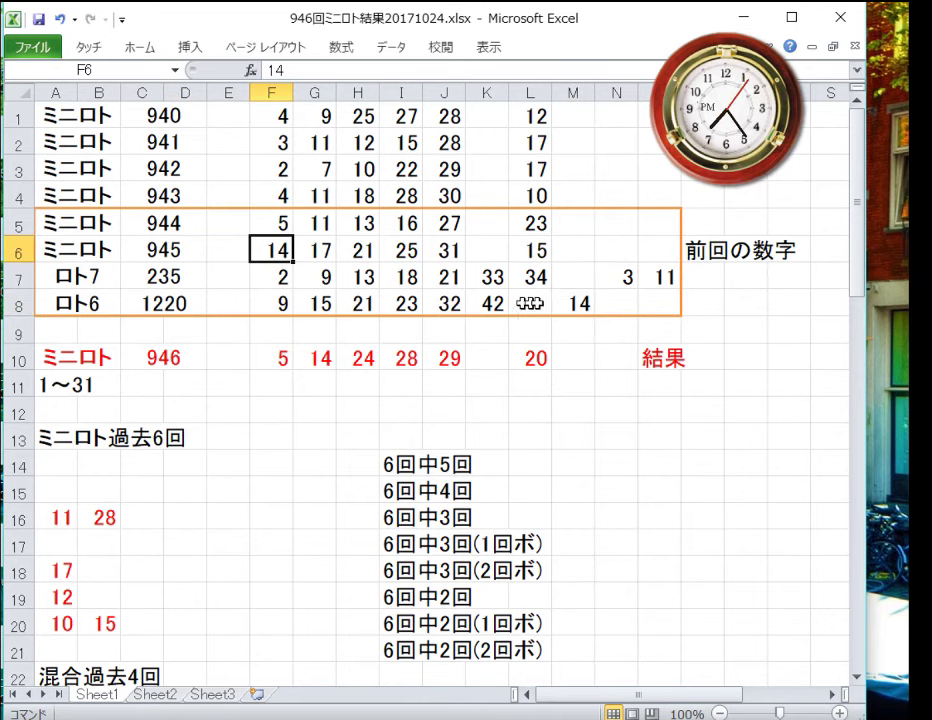
{"action": "left_click", "coordinate": [566, 303]}
{"action": "left_click", "coordinate": [283, 246]}
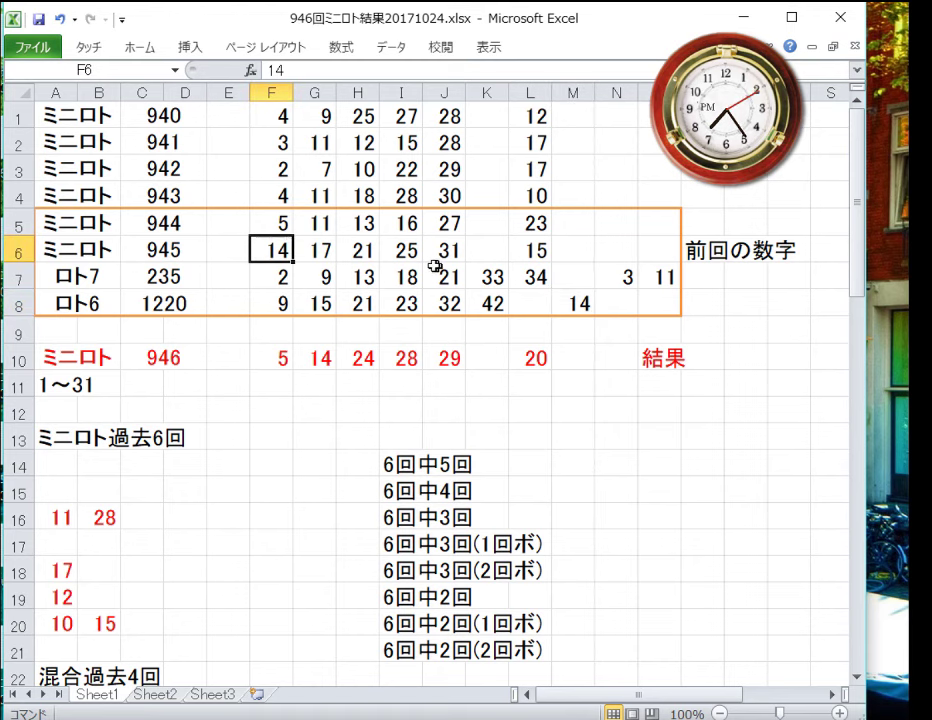
Return to the 連想展開 table and examine the positions of the highlighted 14, 24 and 5
{"action": "scroll", "coordinate": [362, 266], "scroll_direction": "down", "scroll_amount": 3}
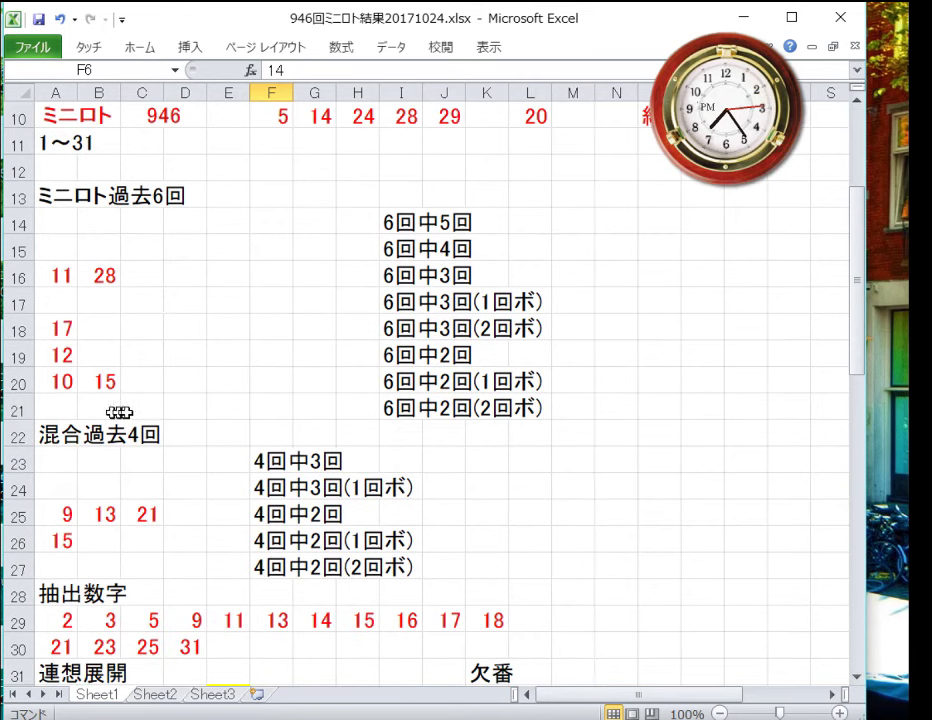
{"action": "scroll", "coordinate": [158, 415], "scroll_direction": "down", "scroll_amount": 2}
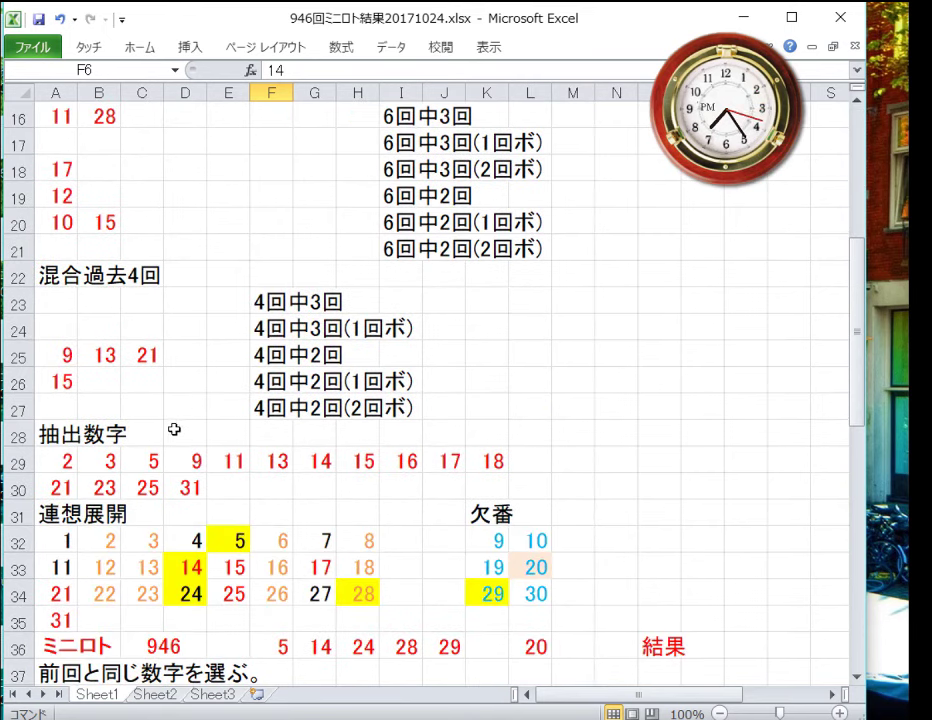
{"action": "scroll", "coordinate": [180, 434], "scroll_direction": "down", "scroll_amount": 1}
{"action": "scroll", "coordinate": [189, 444], "scroll_direction": "down", "scroll_amount": 1}
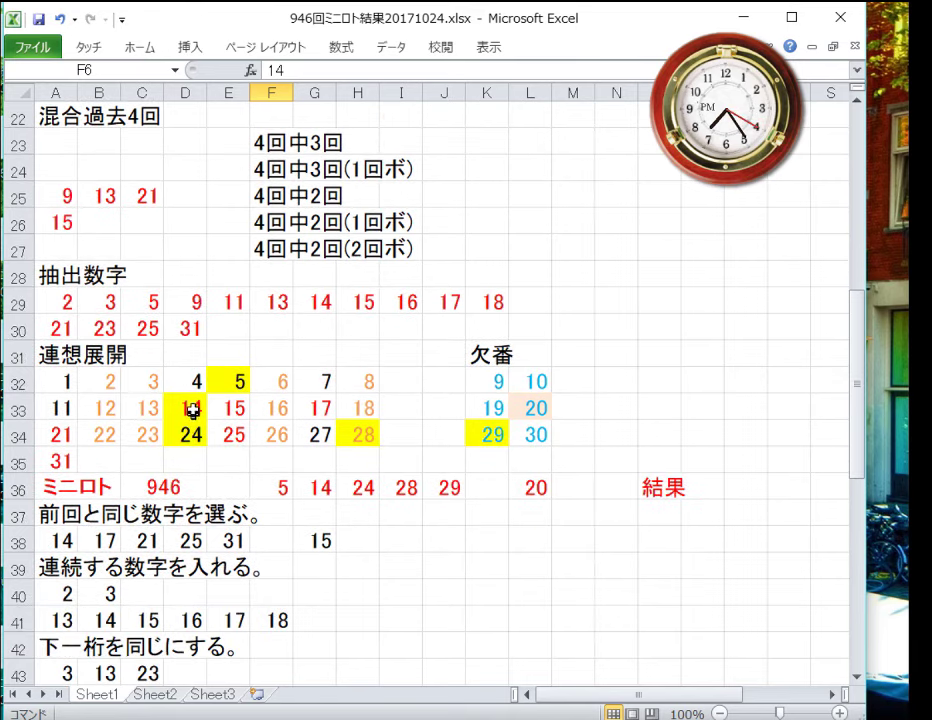
{"action": "left_click", "coordinate": [194, 410]}
{"action": "left_click", "coordinate": [197, 434]}
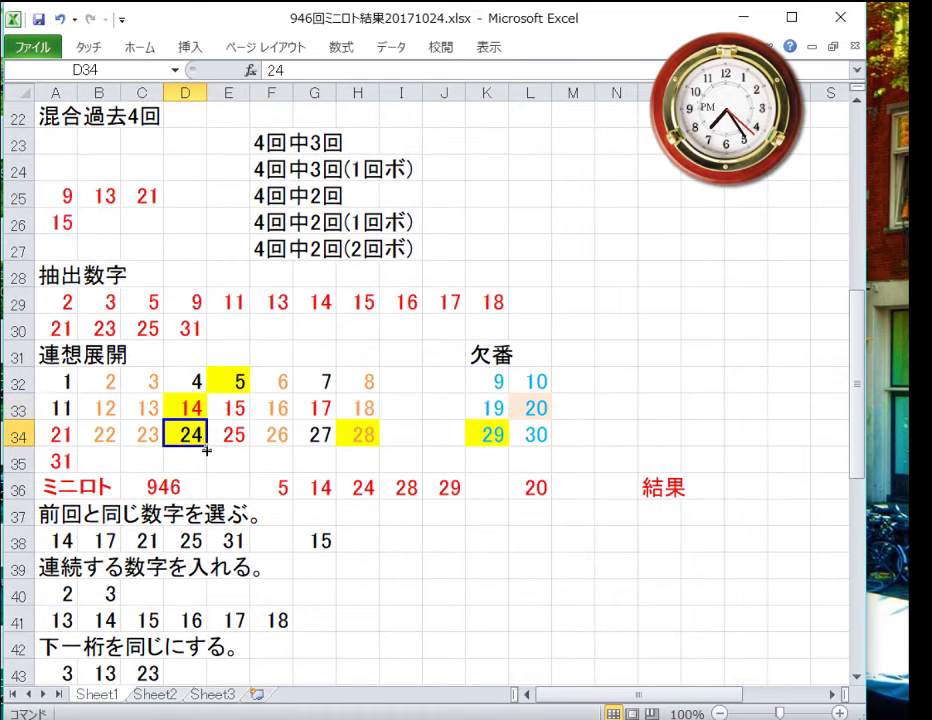
{"action": "left_click", "coordinate": [239, 376]}
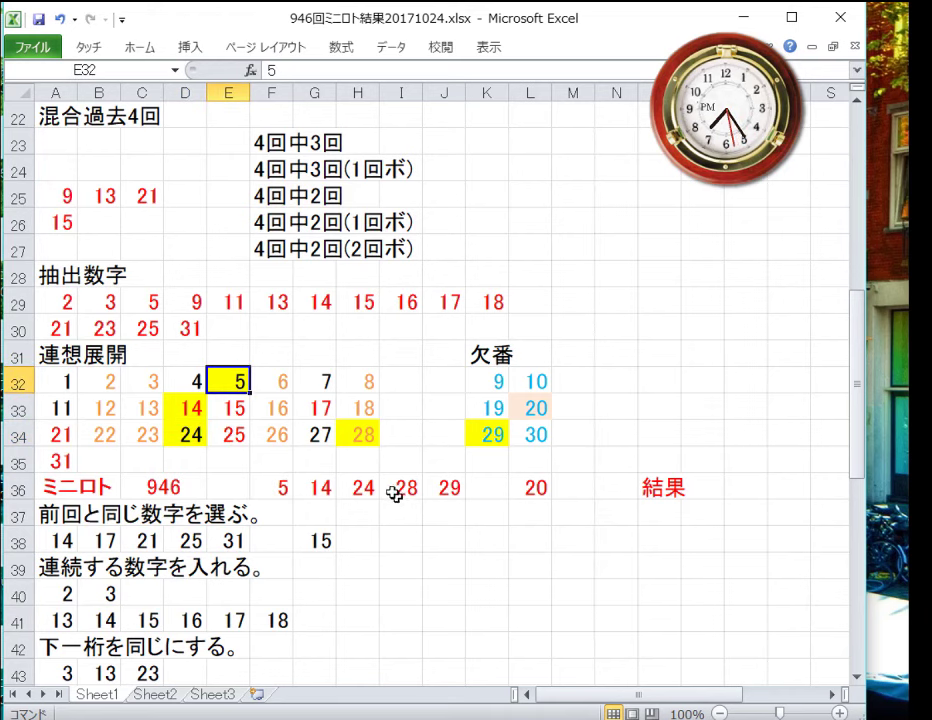
Compare each draw 946 number in row 10 with the numbers of the past draws in rows 1 to 8
{"action": "scroll", "coordinate": [388, 482], "scroll_direction": "up", "scroll_amount": 7}
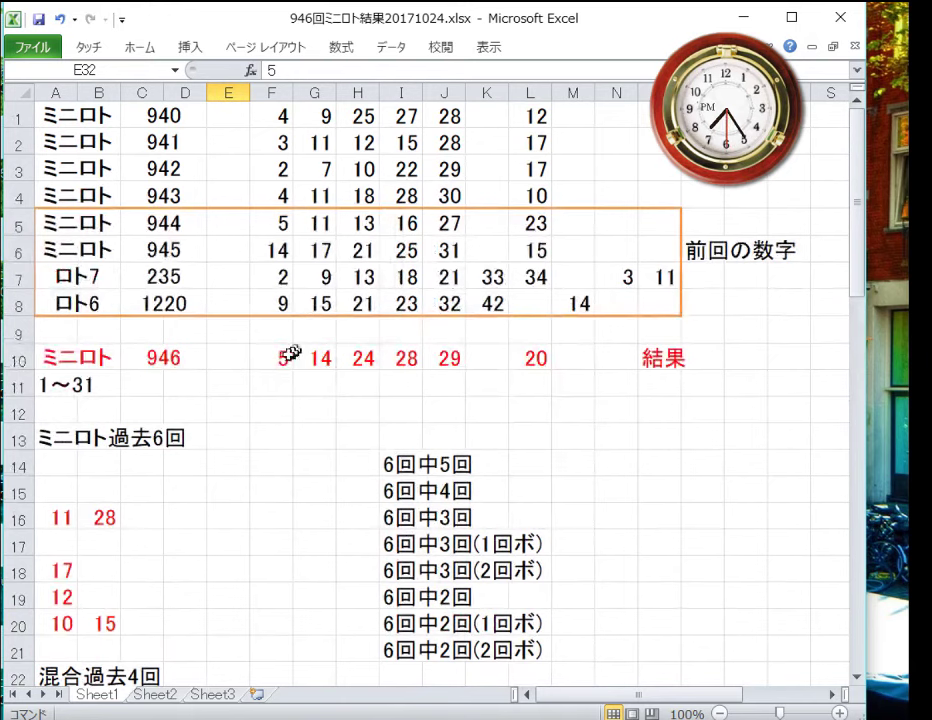
{"action": "left_click", "coordinate": [288, 355]}
{"action": "left_click", "coordinate": [285, 220]}
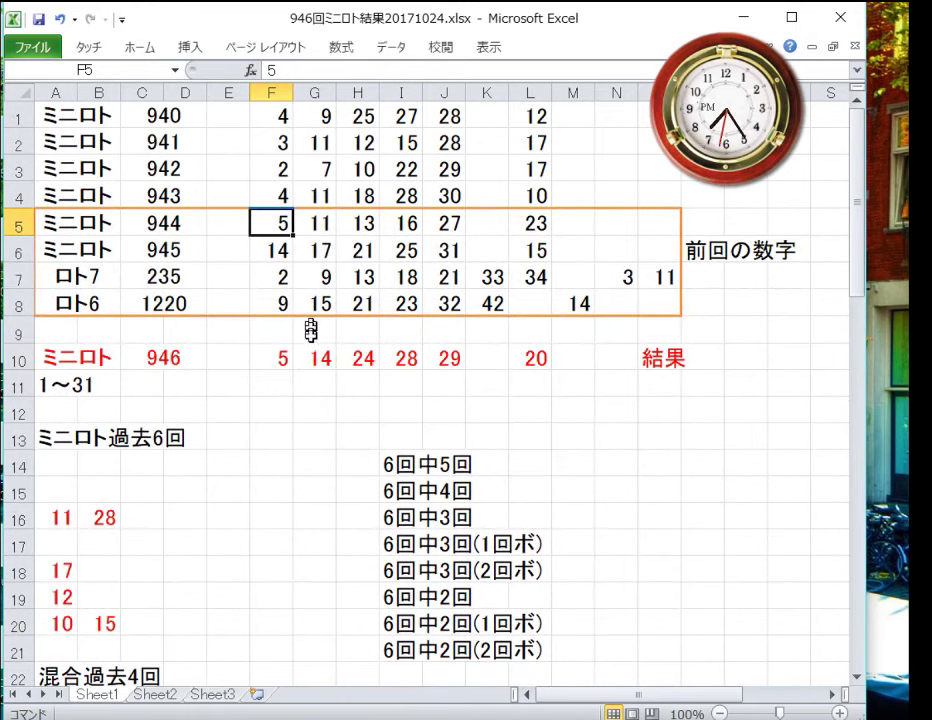
{"action": "left_click", "coordinate": [318, 361]}
{"action": "left_click", "coordinate": [281, 245]}
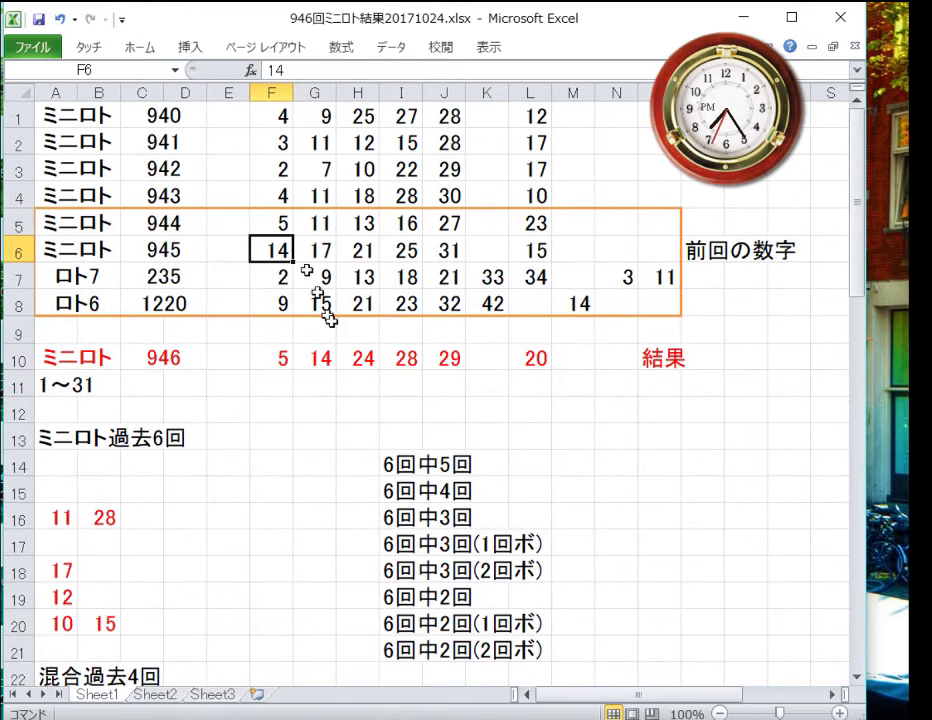
{"action": "left_click", "coordinate": [360, 360]}
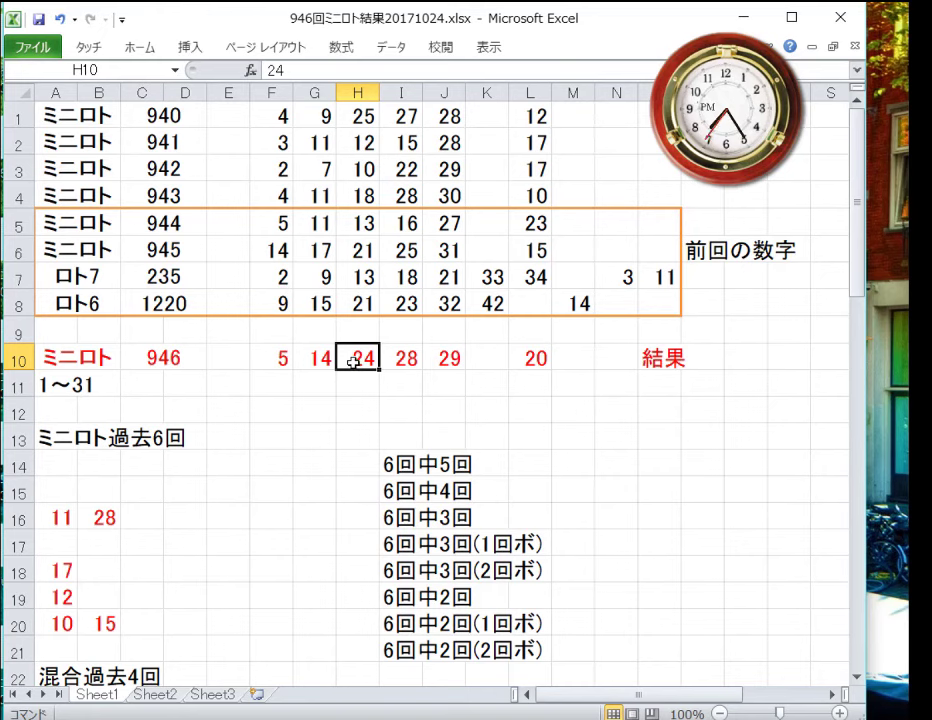
{"action": "left_click", "coordinate": [408, 360]}
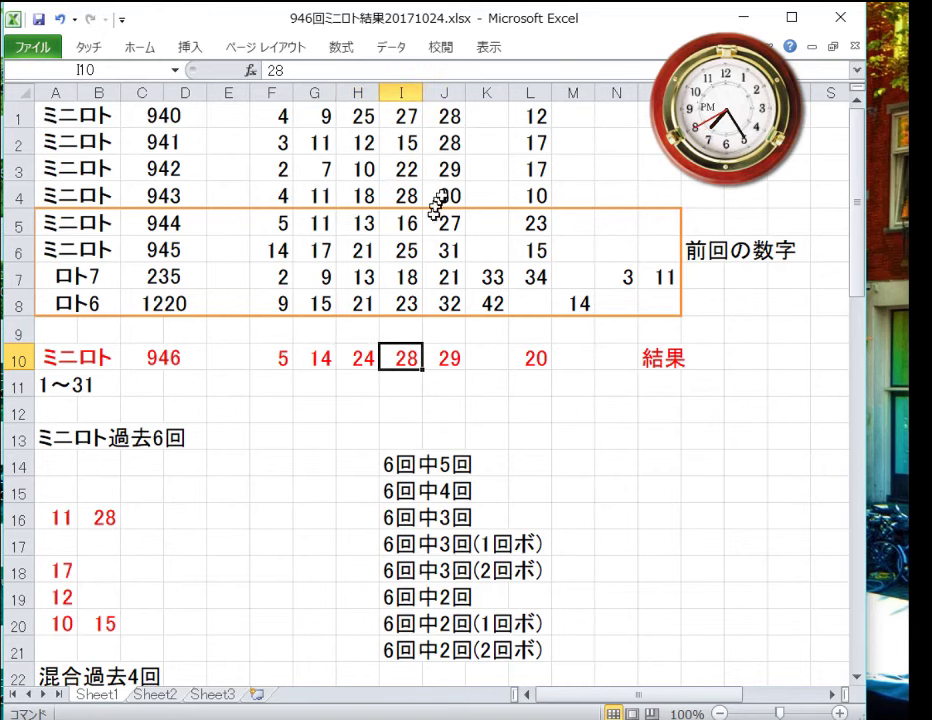
{"action": "left_click_drag", "start_coordinate": [447, 146], "coordinate": [452, 105]}
{"action": "left_click", "coordinate": [401, 200]}
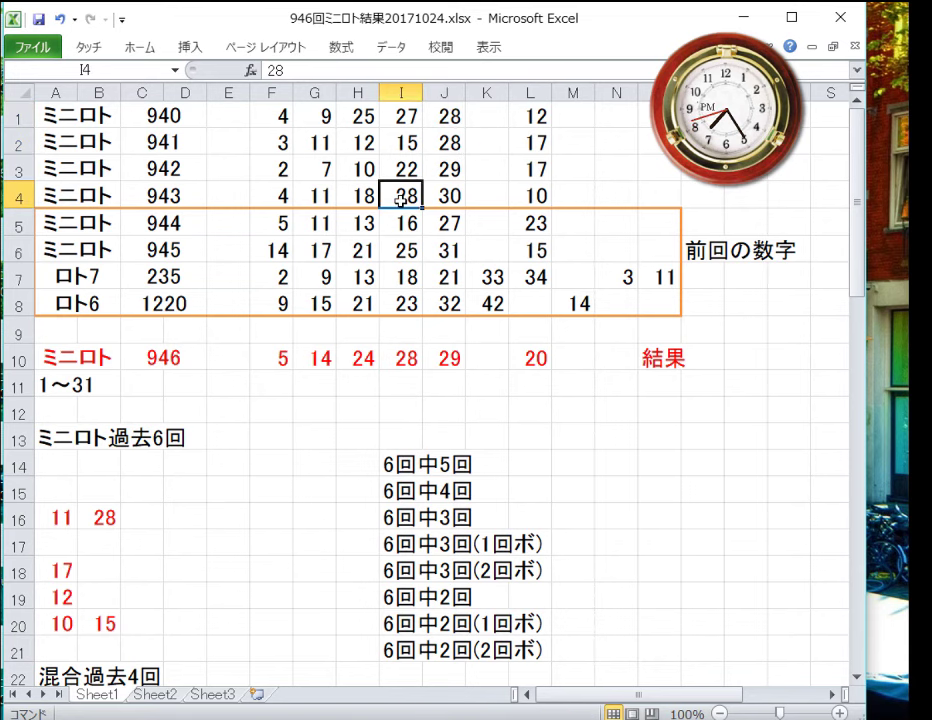
{"action": "left_click", "coordinate": [414, 353]}
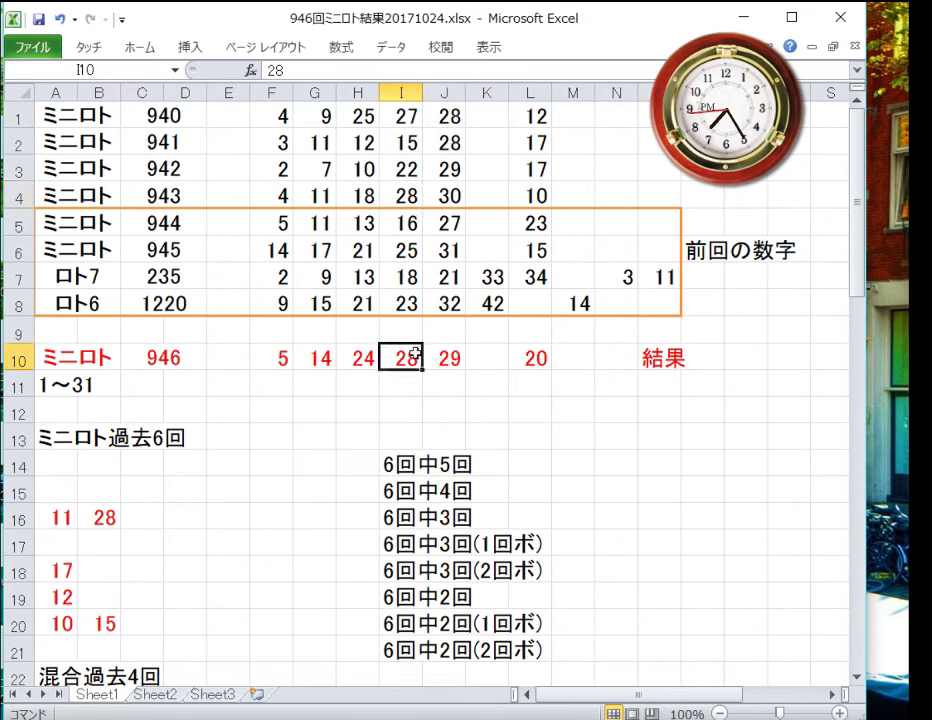
{"action": "left_click", "coordinate": [448, 364]}
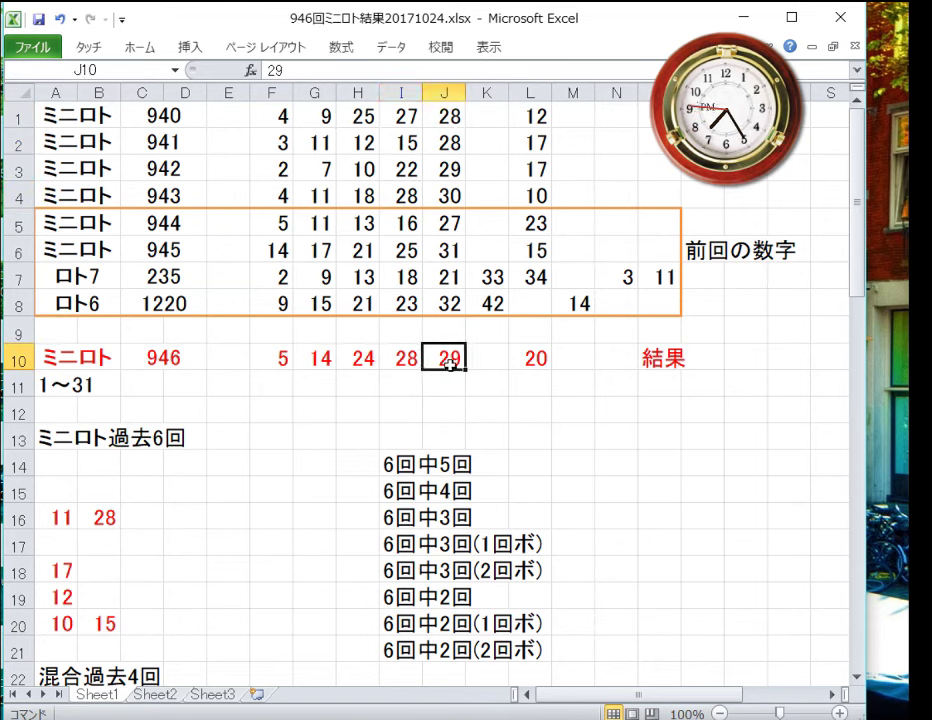
{"action": "left_click", "coordinate": [539, 355]}
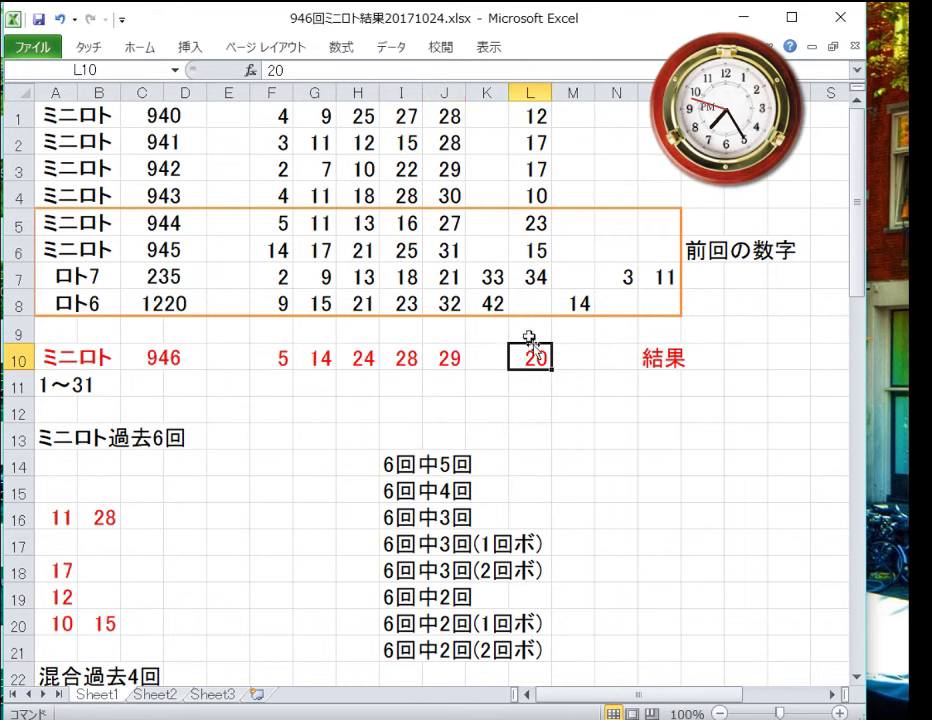
{"action": "left_click", "coordinate": [364, 252]}
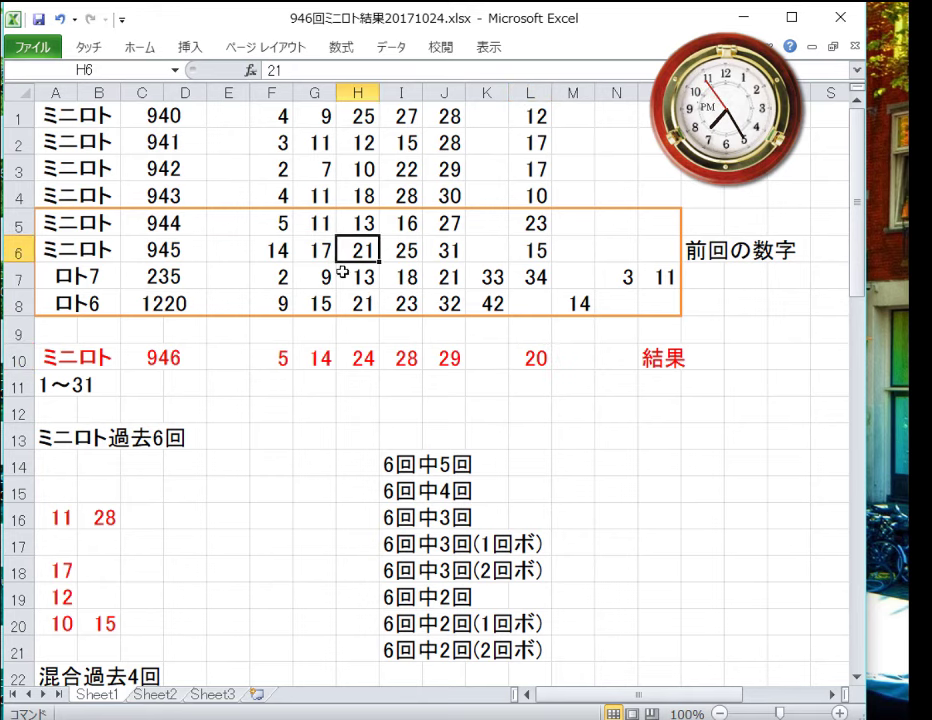
Compare the 28 and 10 listed under ミニロト過去6回 with past draws 942 and 943 and the draw 946 number 20 in L10
{"action": "left_click", "coordinate": [535, 357]}
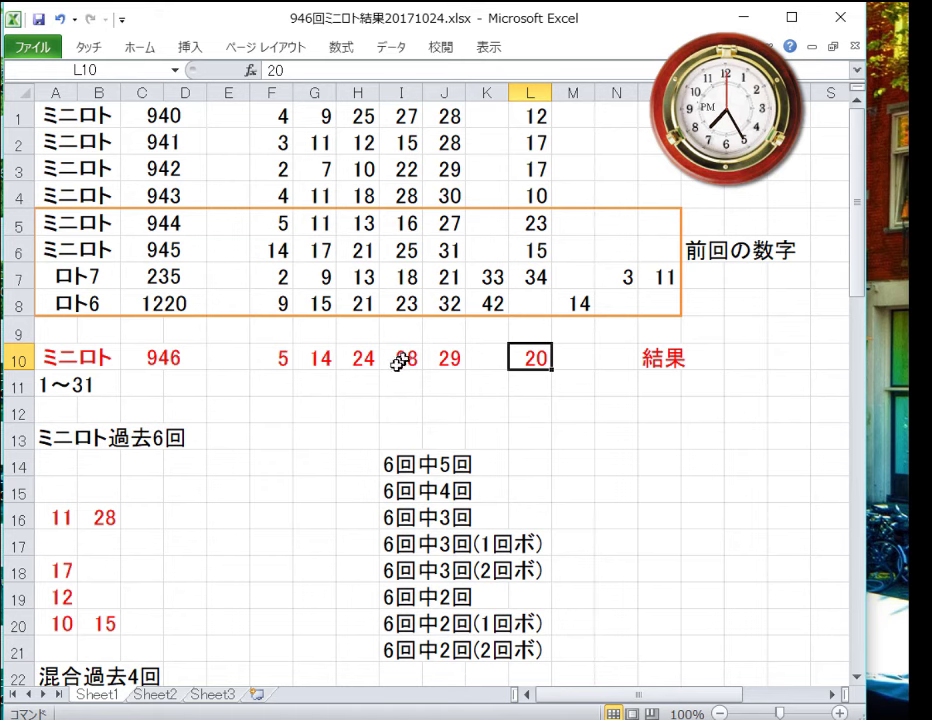
{"action": "scroll", "coordinate": [366, 392], "scroll_direction": "down", "scroll_amount": 4}
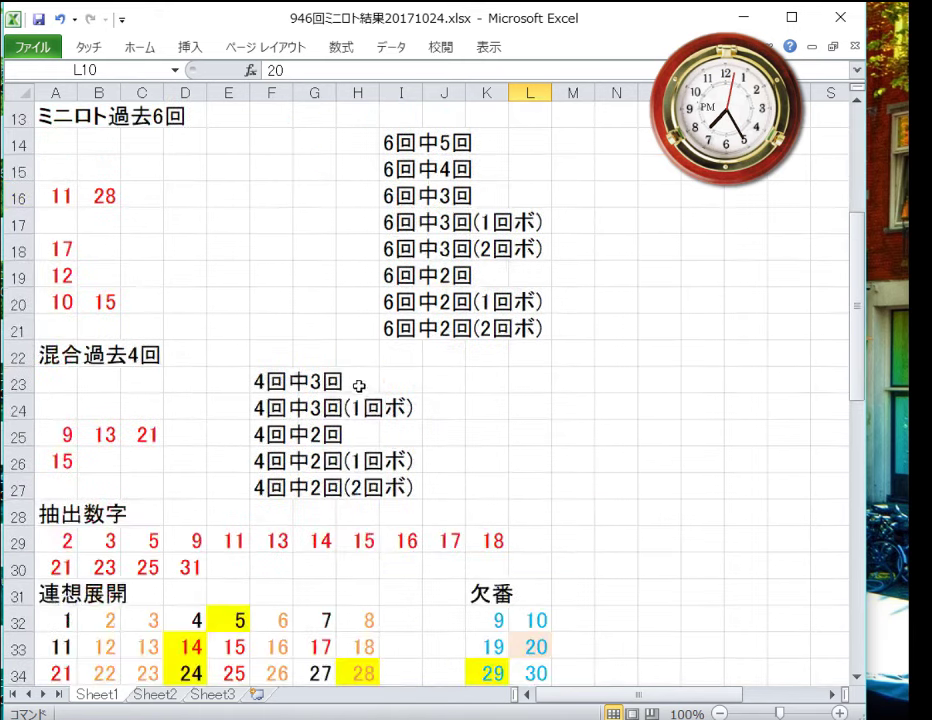
{"action": "left_click", "coordinate": [105, 198]}
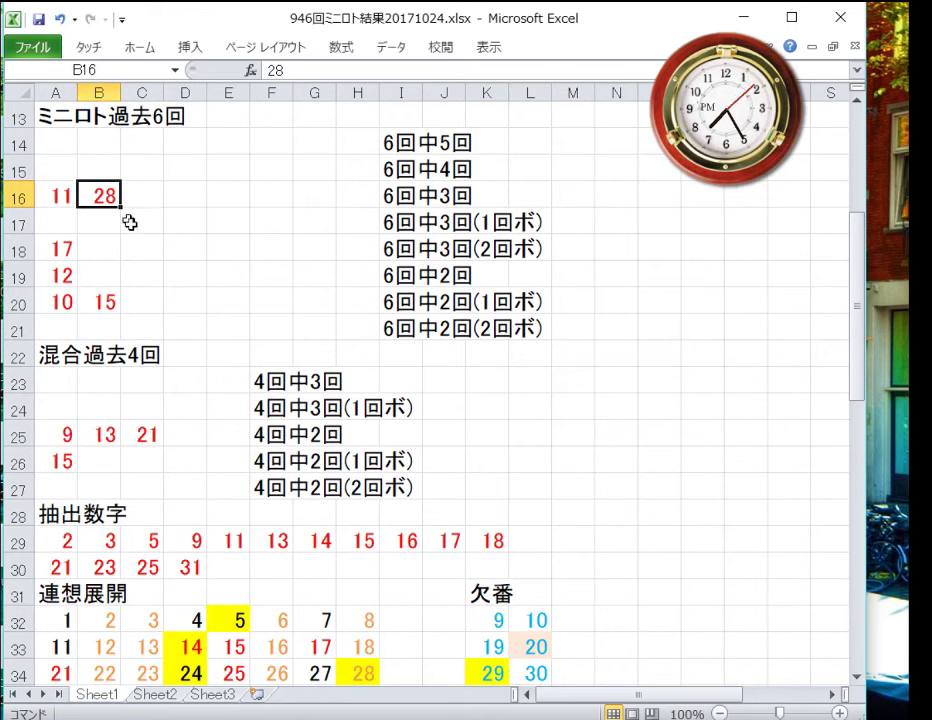
{"action": "left_click", "coordinate": [62, 301]}
{"action": "scroll", "coordinate": [256, 300], "scroll_direction": "up", "scroll_amount": 4}
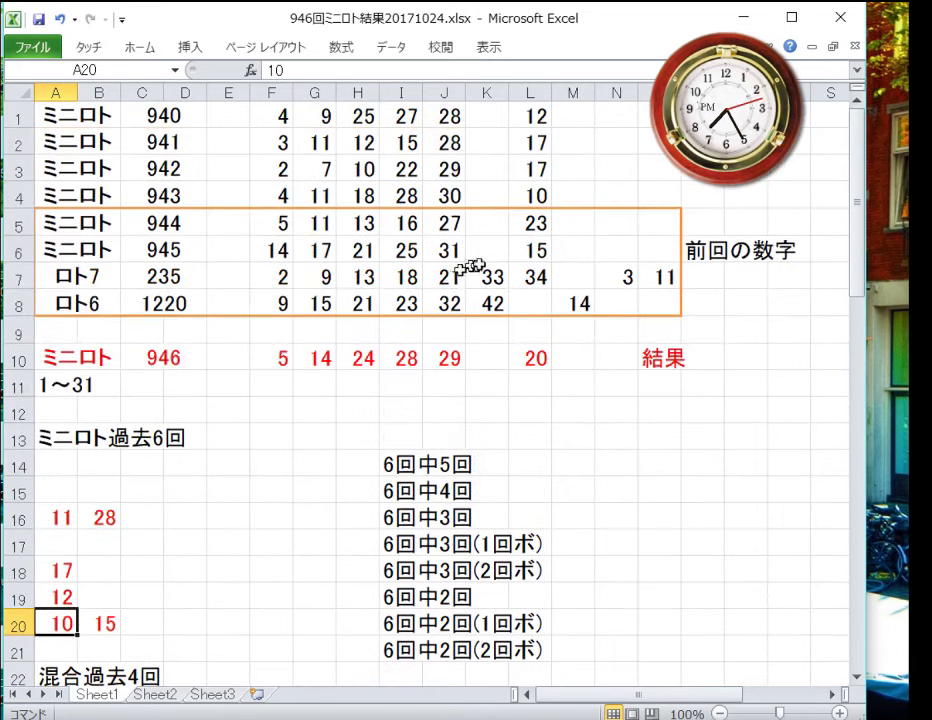
{"action": "left_click", "coordinate": [533, 203]}
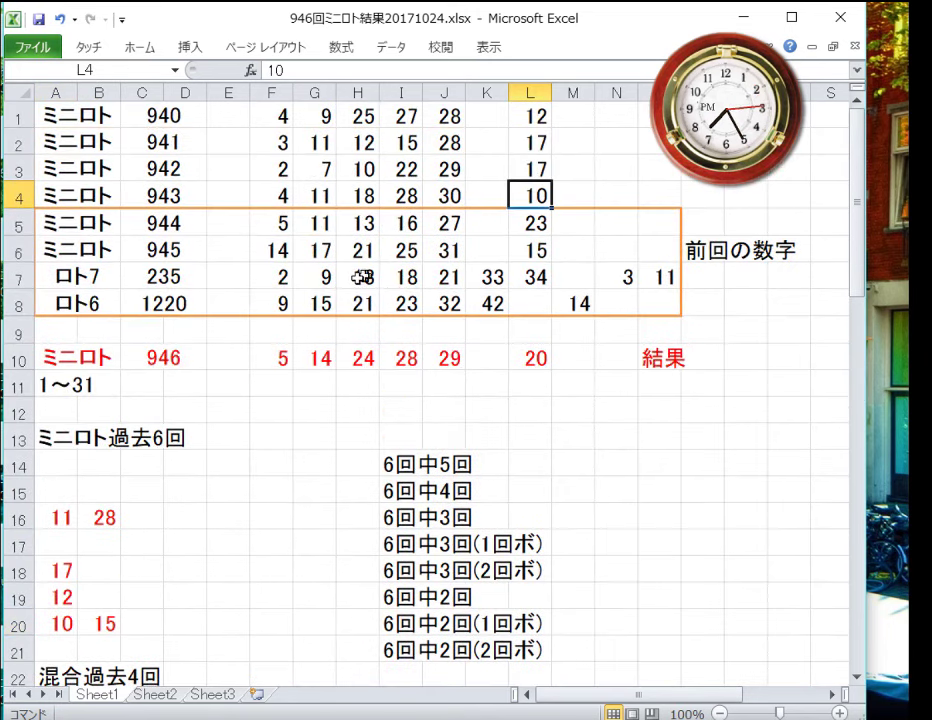
{"action": "left_click", "coordinate": [362, 168]}
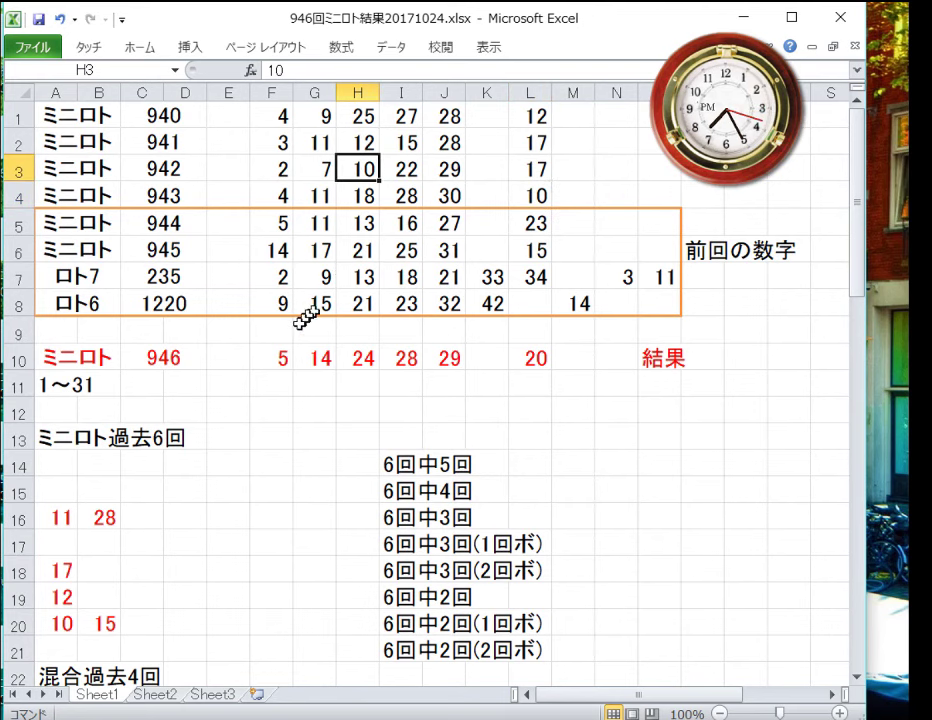
{"action": "left_click", "coordinate": [530, 358]}
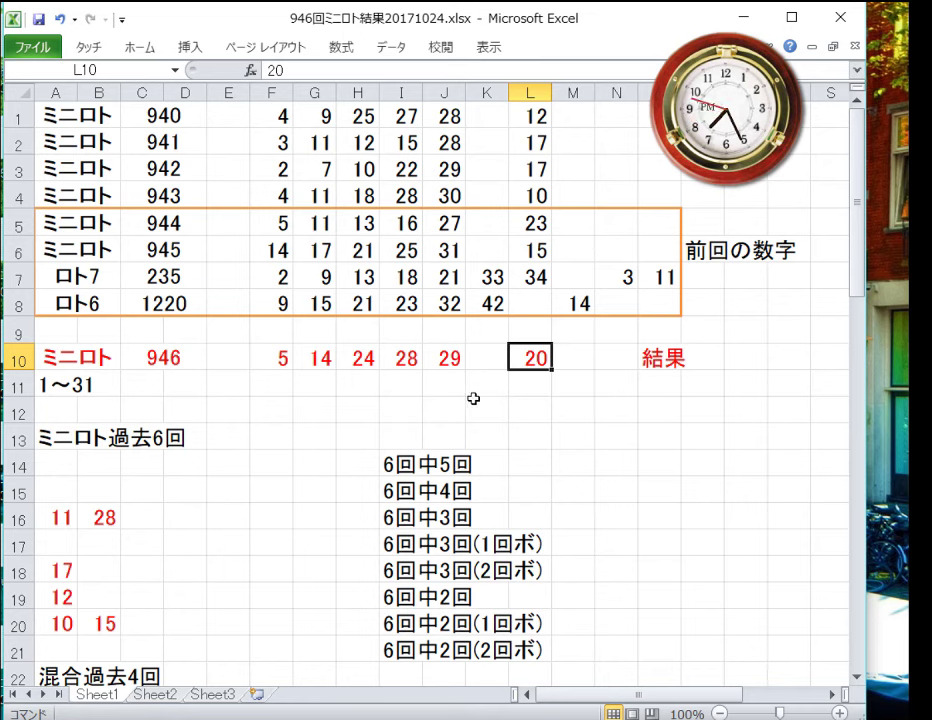
Review the prediction combinations in rows 52 to 60 against the draw 946 results in row 50
{"action": "scroll", "coordinate": [475, 400], "scroll_direction": "down", "scroll_amount": 3}
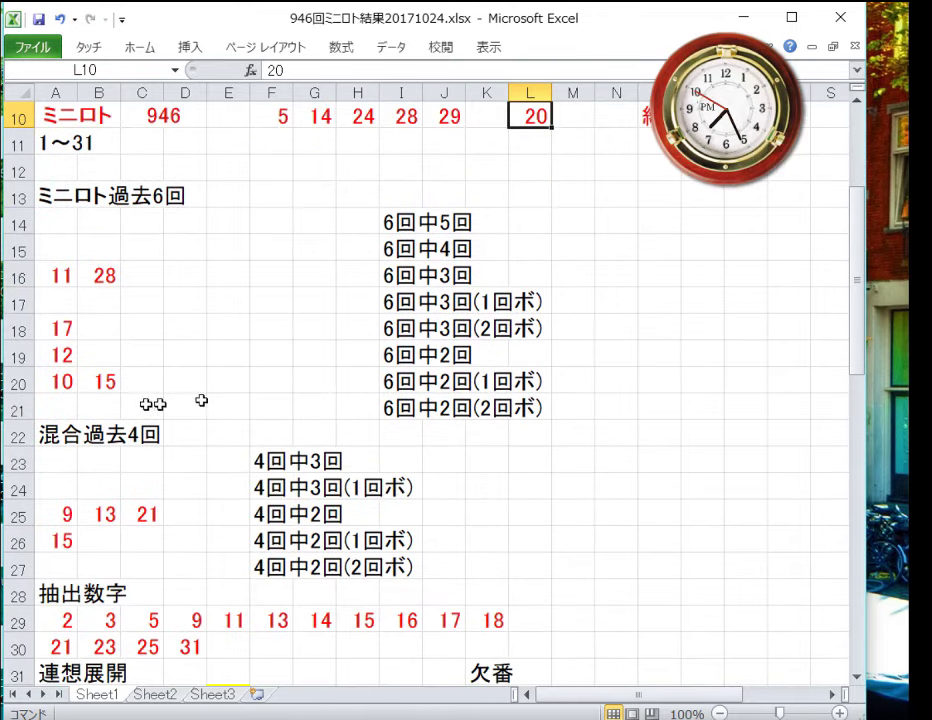
{"action": "scroll", "coordinate": [245, 385], "scroll_direction": "down", "scroll_amount": 2}
{"action": "scroll", "coordinate": [247, 384], "scroll_direction": "down", "scroll_amount": 5}
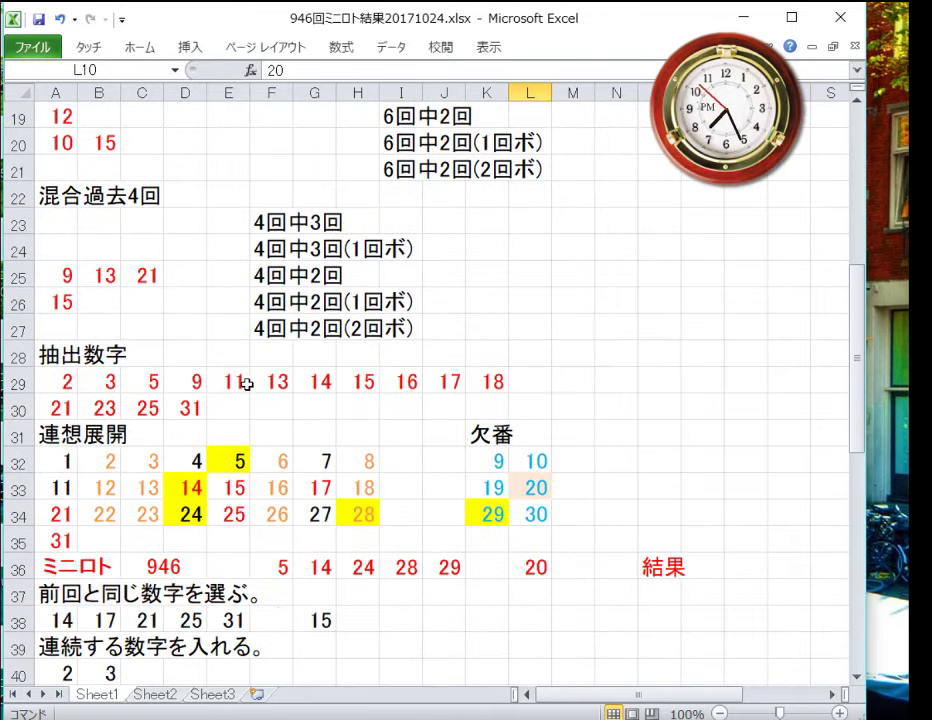
{"action": "scroll", "coordinate": [247, 382], "scroll_direction": "down", "scroll_amount": 5}
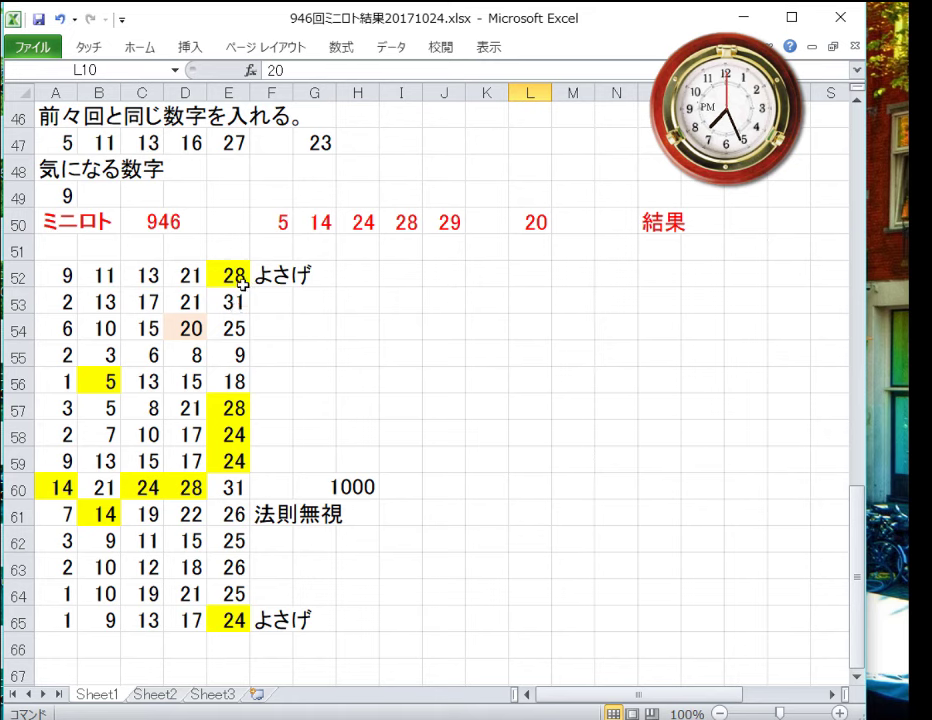
{"action": "left_click_drag", "start_coordinate": [240, 276], "coordinate": [44, 276]}
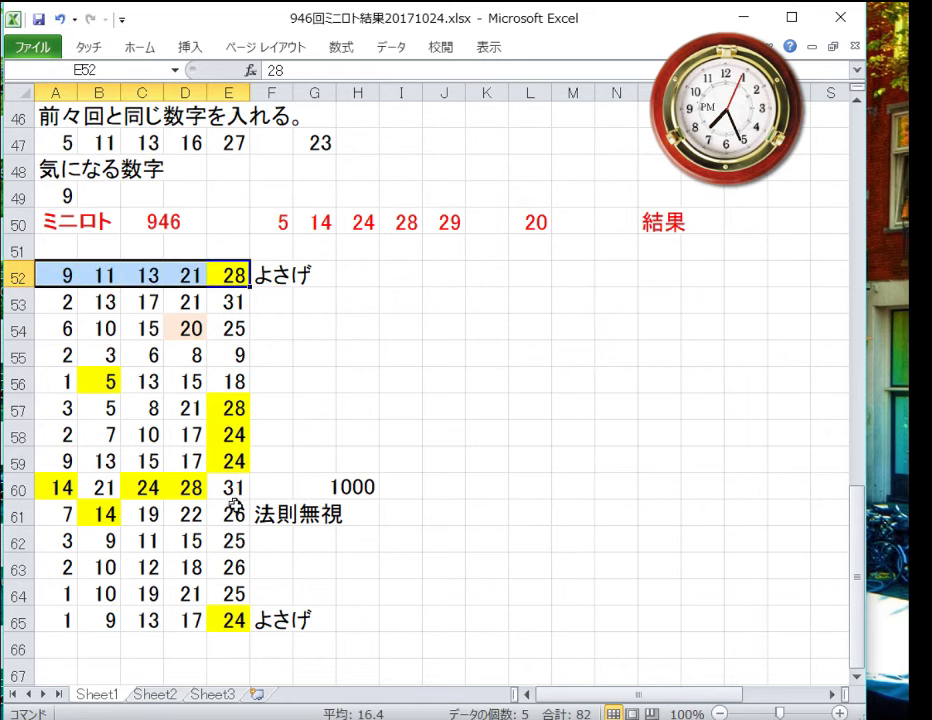
{"action": "left_click_drag", "start_coordinate": [240, 486], "coordinate": [75, 489]}
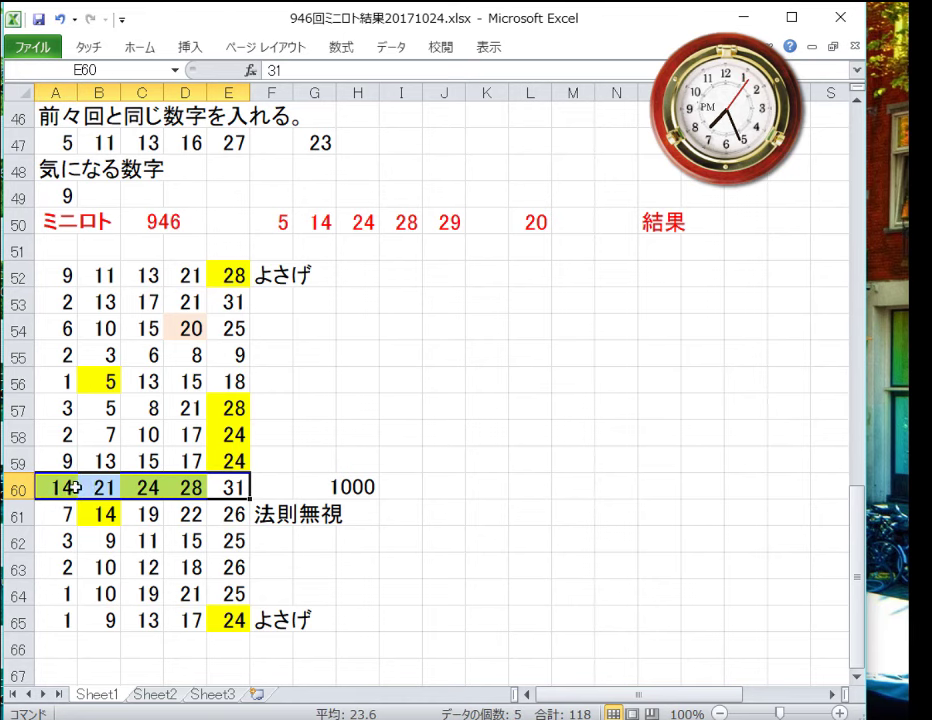
Highlight the matching 5 in cell B57 of the prediction list with a yellow fill
{"action": "left_click", "coordinate": [115, 405]}
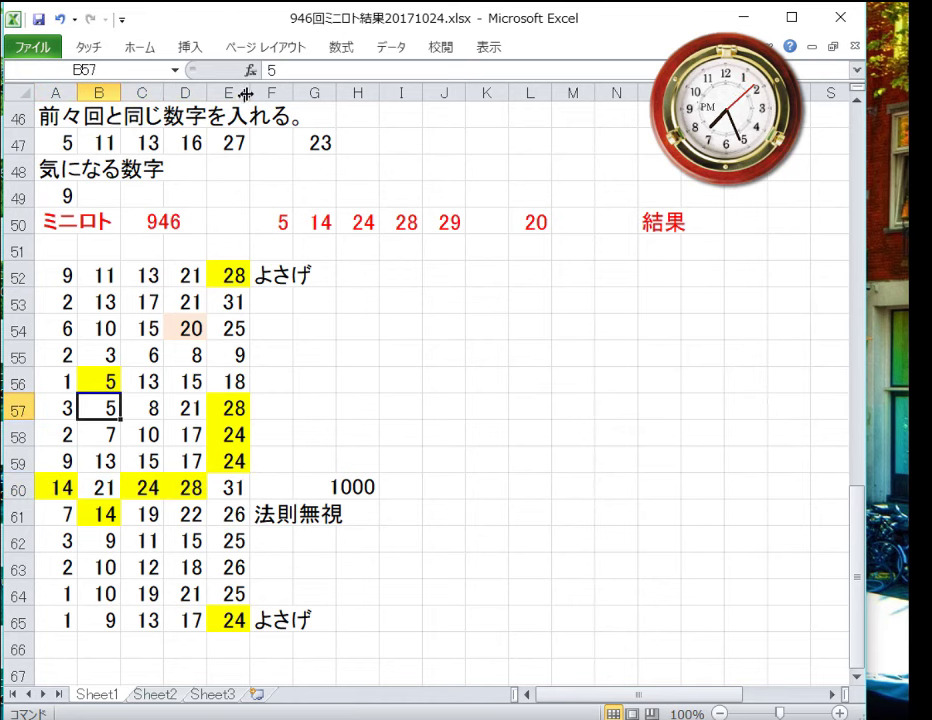
{"action": "left_click", "coordinate": [140, 47]}
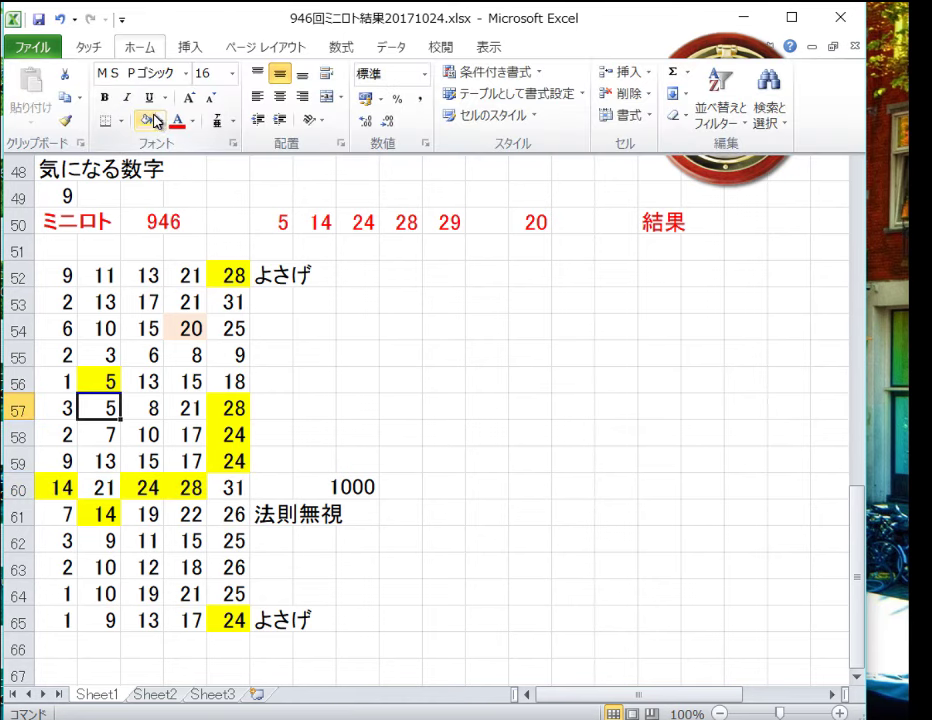
{"action": "left_click", "coordinate": [159, 121]}
{"action": "left_click", "coordinate": [59, 273]}
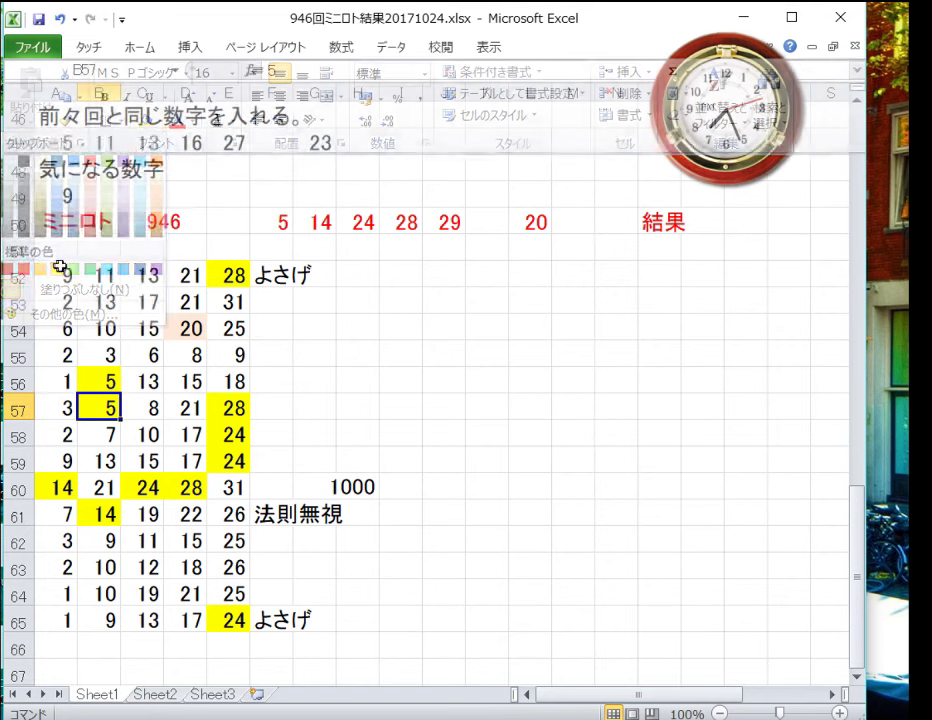
{"action": "left_click", "coordinate": [303, 352]}
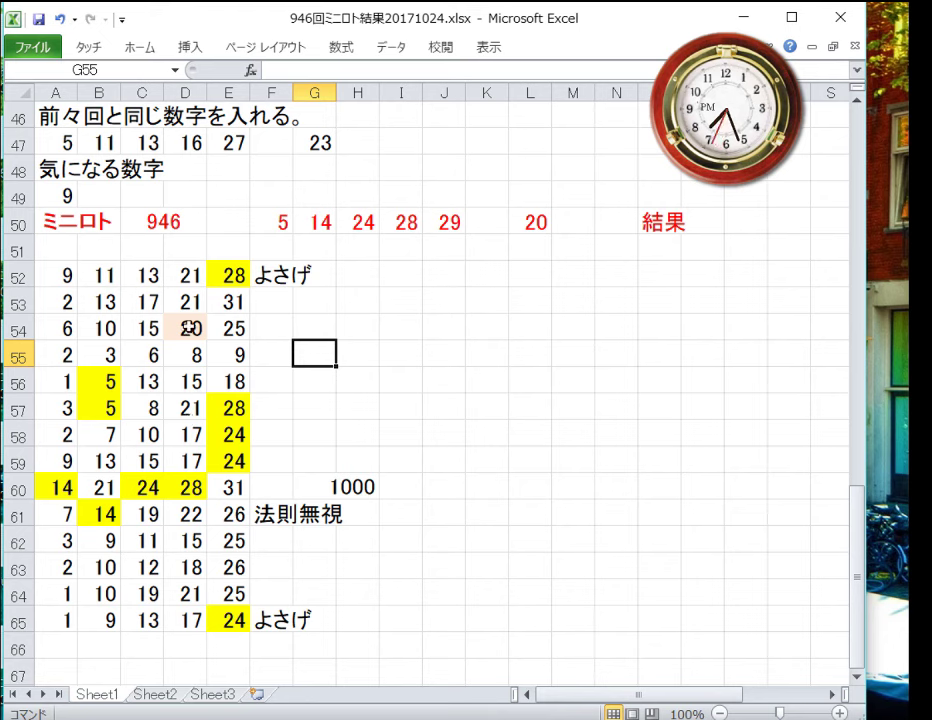
Examine the shaded 20 in prediction row 54 and the unhighlighted 31 and 21 in row 60
{"action": "left_click", "coordinate": [189, 328]}
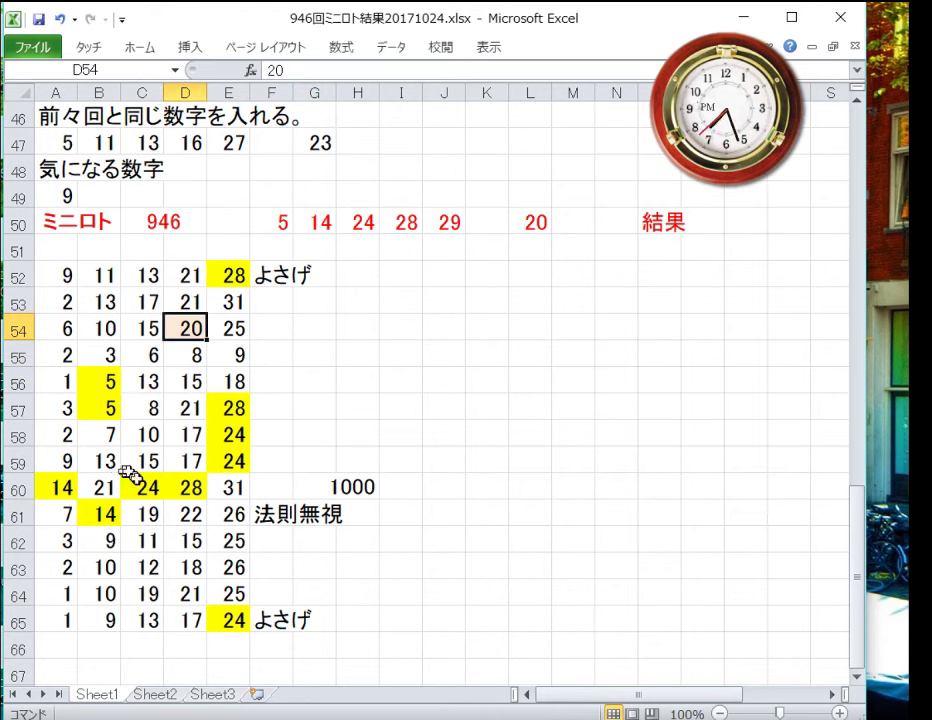
{"action": "left_click", "coordinate": [235, 490]}
{"action": "left_click", "coordinate": [101, 487]}
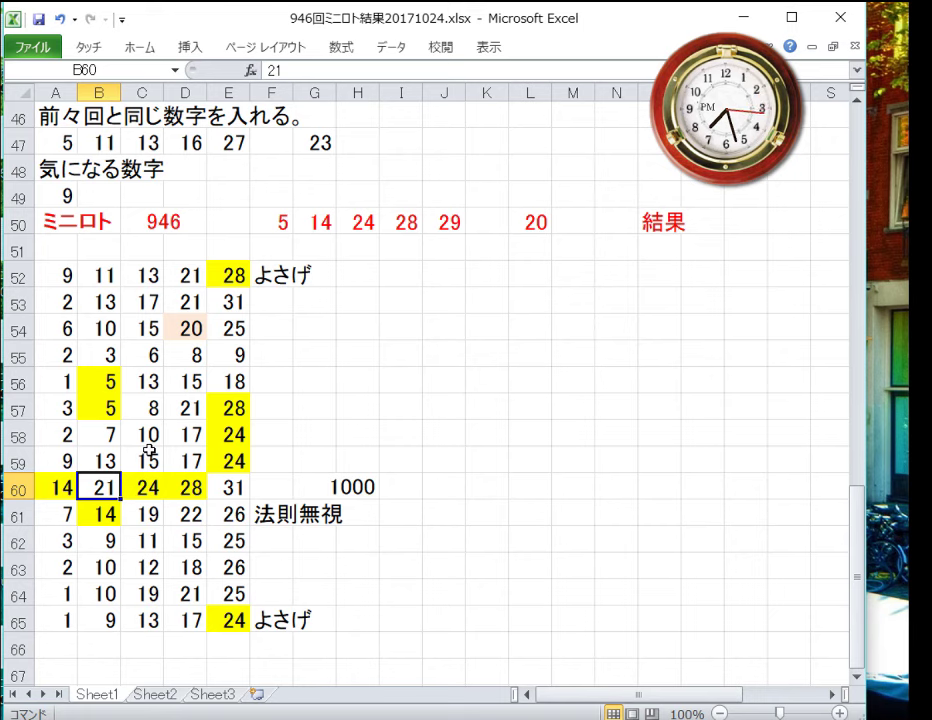
Check the number 5 in the 前々回と同じ数字を入れる and 下一桁を同じにする lists
{"action": "scroll", "coordinate": [160, 450], "scroll_direction": "up", "scroll_amount": 5}
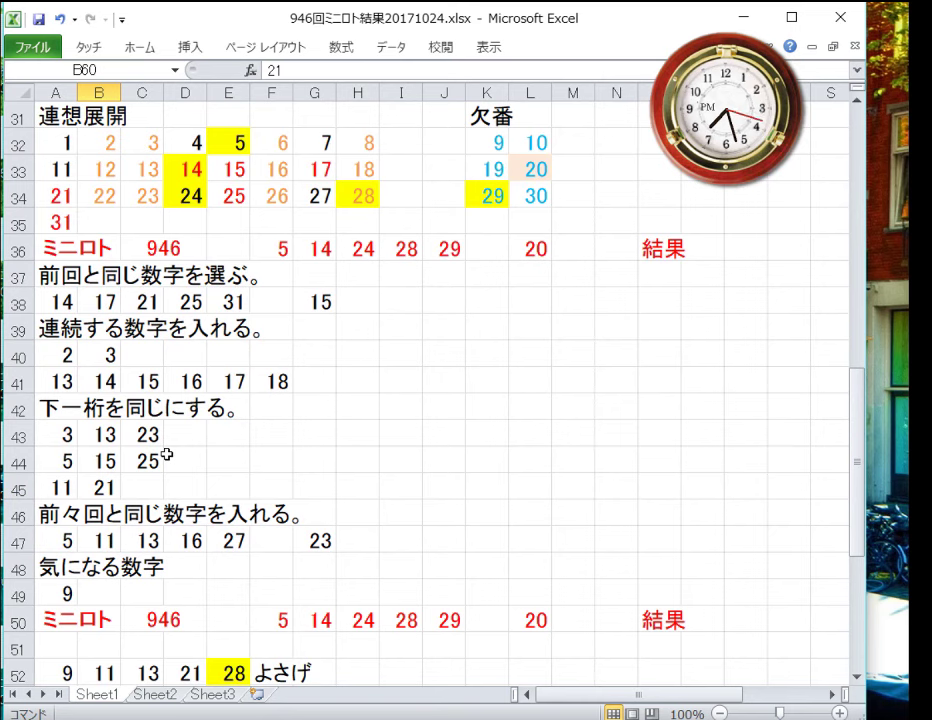
{"action": "left_click", "coordinate": [71, 534]}
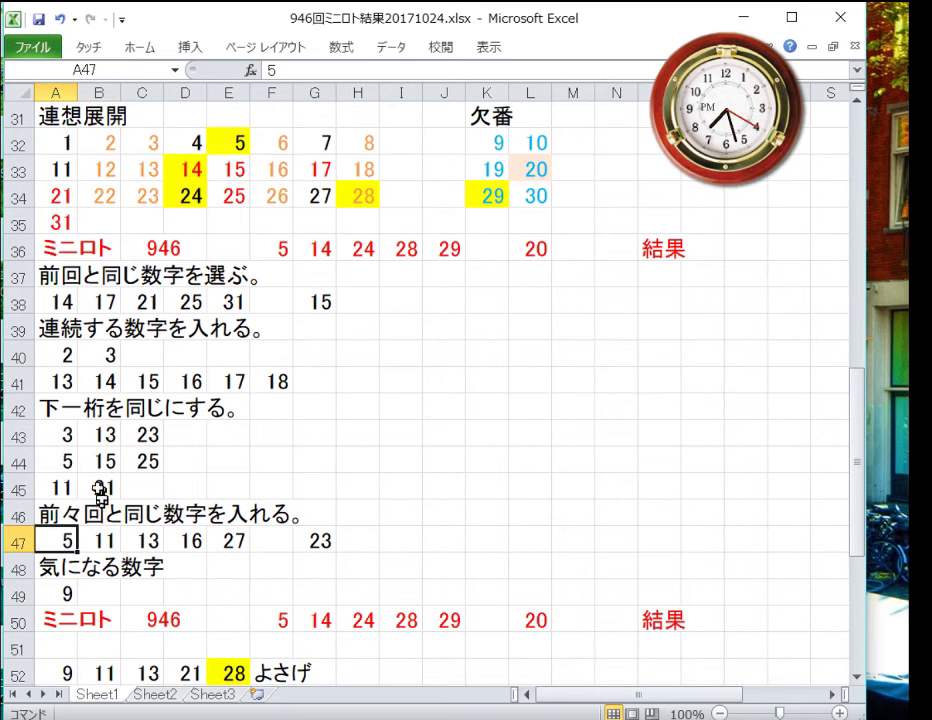
{"action": "left_click", "coordinate": [74, 455]}
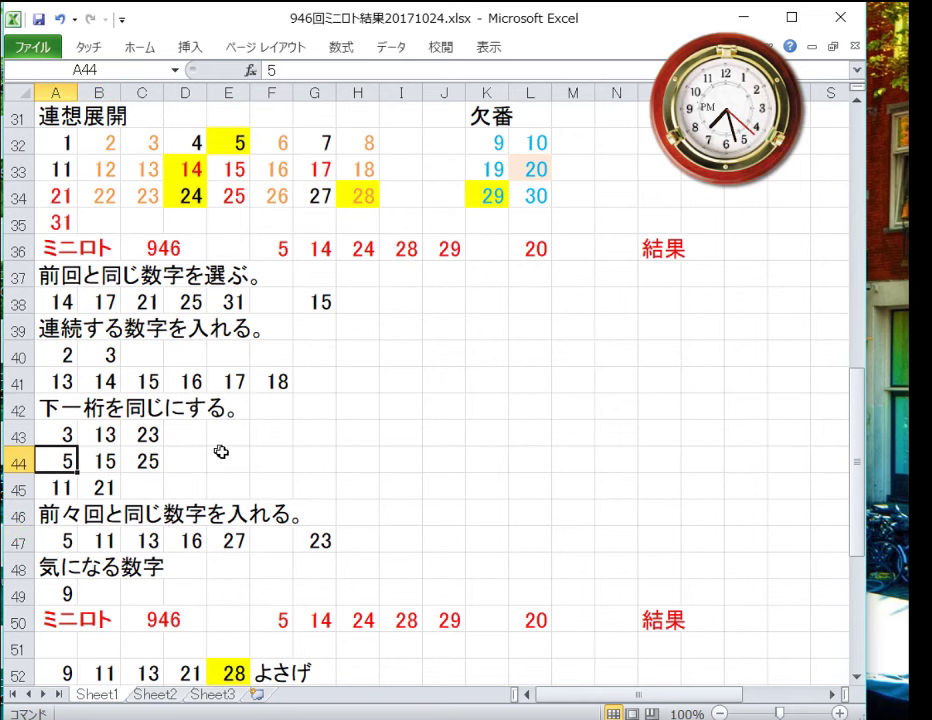
Compare the numbers 25 and 15 of draw 945 in row 6 for a shared last digit
{"action": "scroll", "coordinate": [222, 452], "scroll_direction": "up", "scroll_amount": 5}
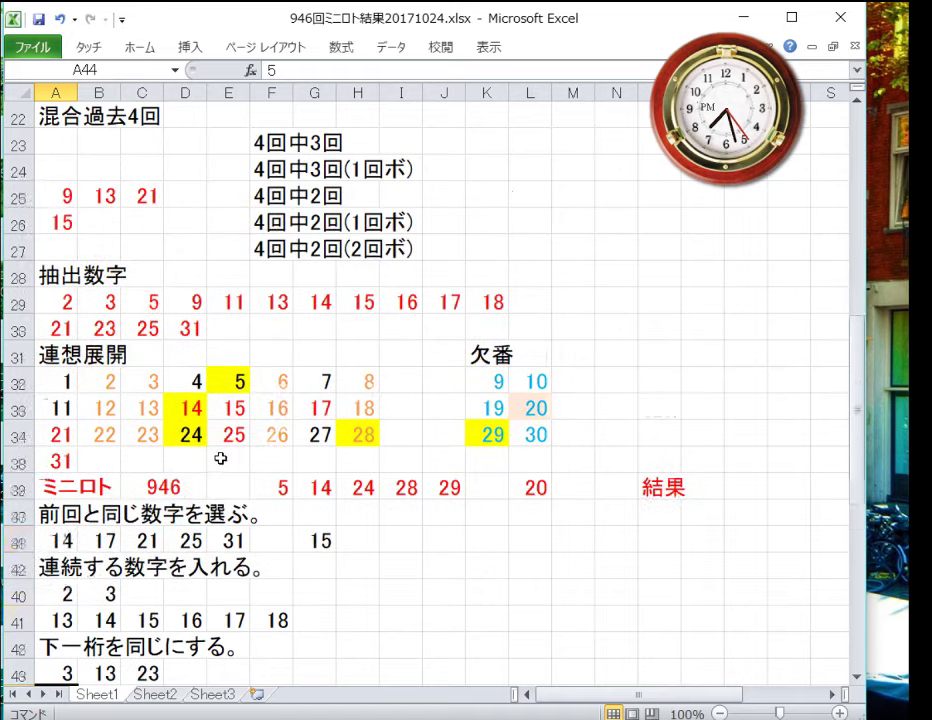
{"action": "scroll", "coordinate": [218, 462], "scroll_direction": "up", "scroll_amount": 5}
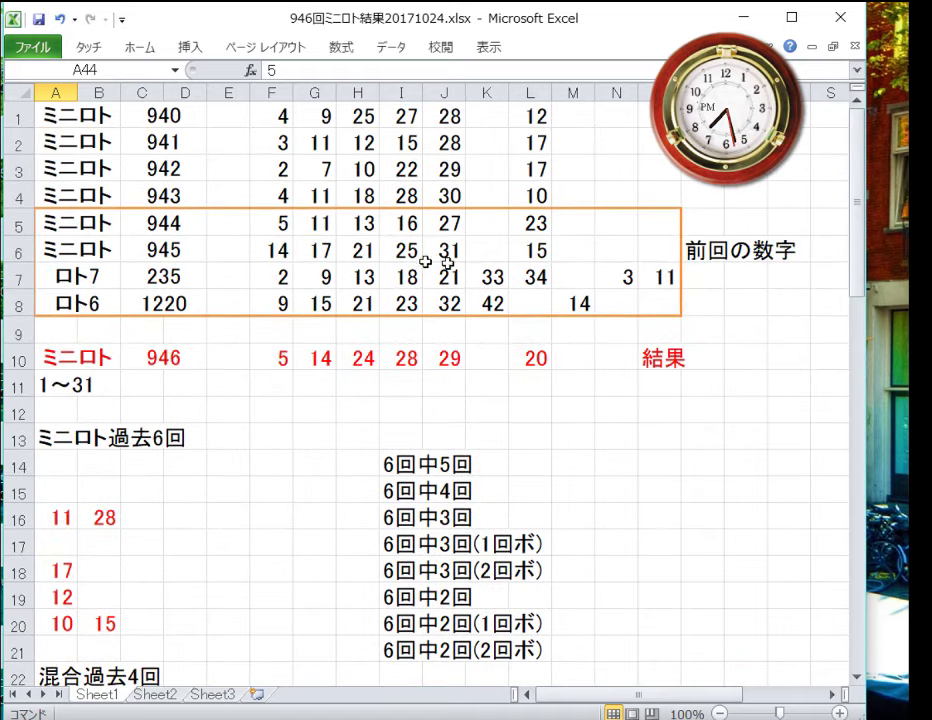
{"action": "left_click", "coordinate": [537, 247]}
{"action": "left_click", "coordinate": [406, 249]}
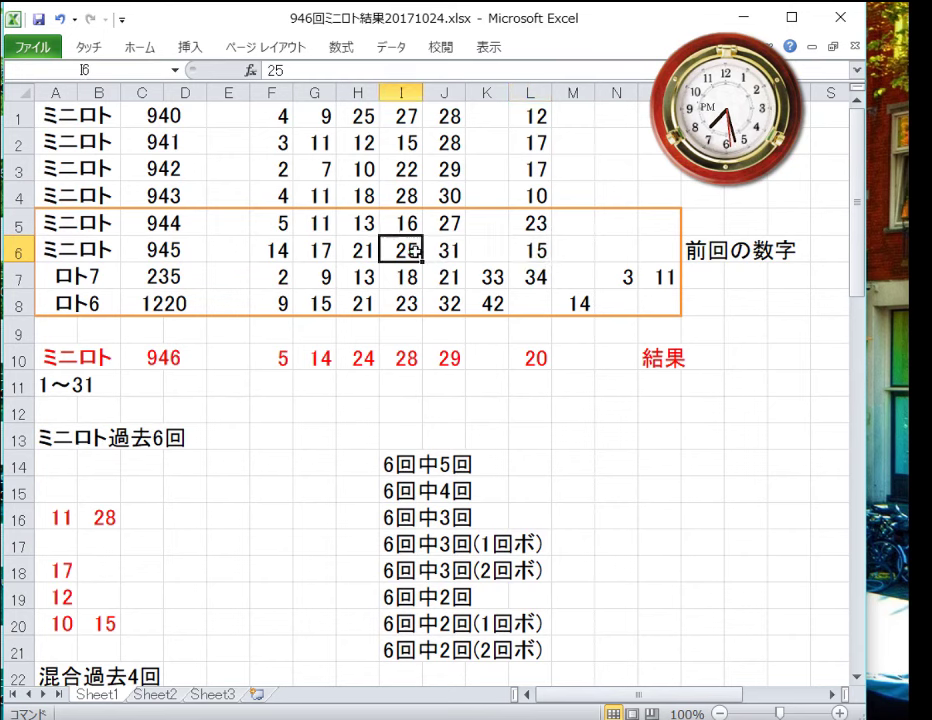
{"action": "left_click", "coordinate": [537, 244]}
{"action": "left_click", "coordinate": [402, 250]}
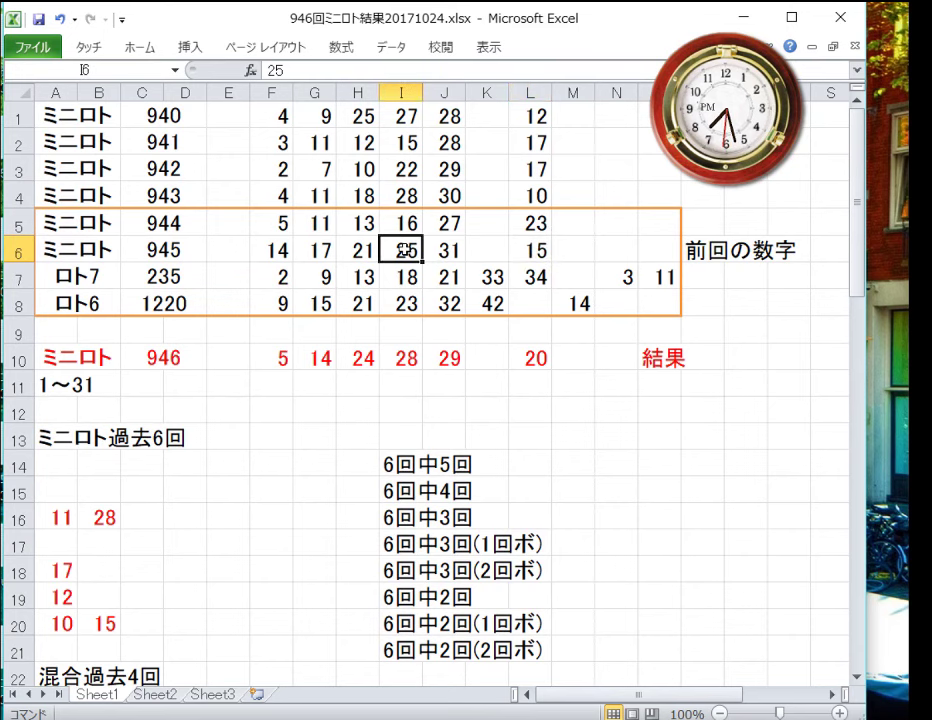
{"action": "left_click", "coordinate": [530, 247]}
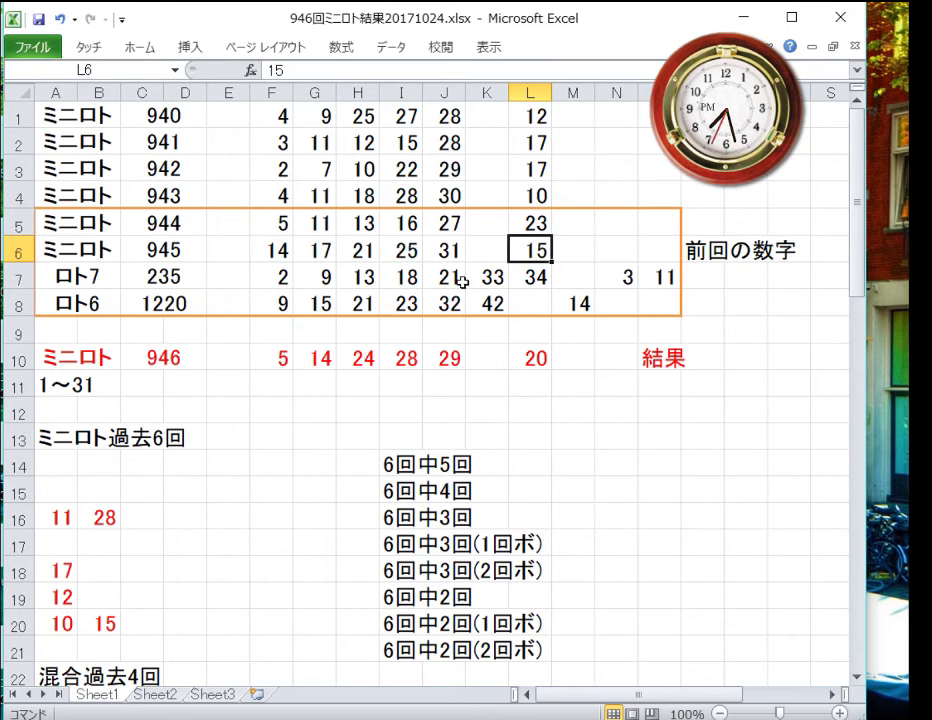